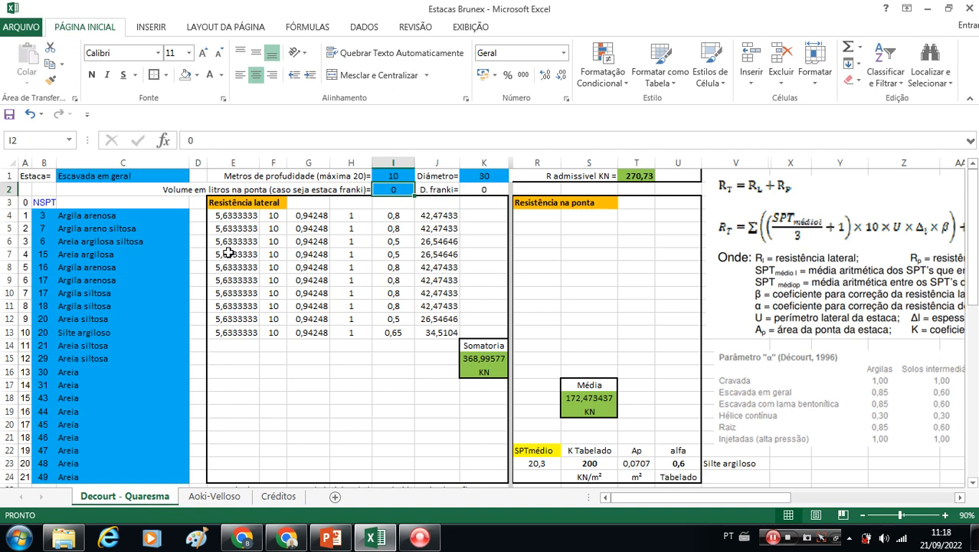
# Set the pile type to Escavada com lama bentonítica
pyautogui.moveTo(654, 161); pyautogui.dragTo(655, 159)
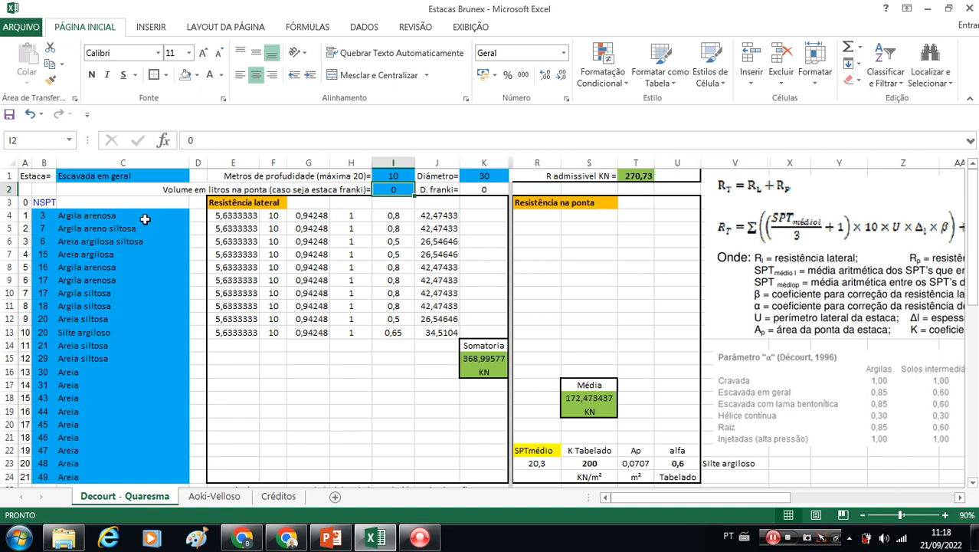
pyautogui.moveTo(780, 498); pyautogui.dragTo(812, 497)
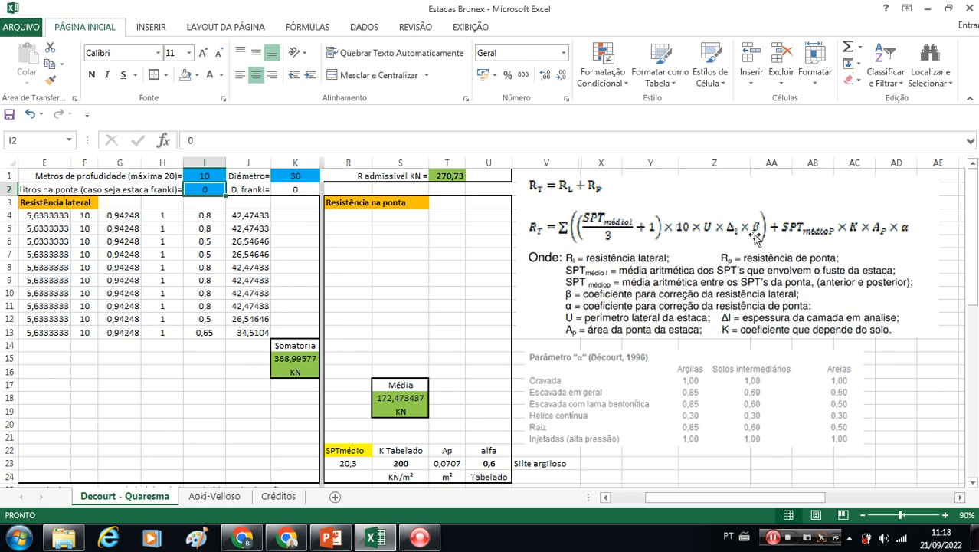
pyautogui.moveTo(697, 500); pyautogui.dragTo(658, 505)
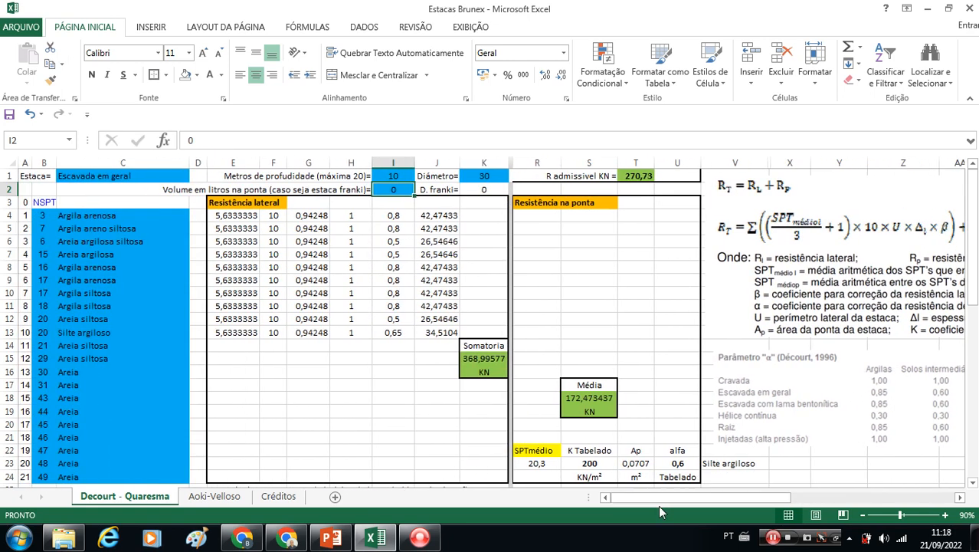
pyautogui.click(88, 176)
pyautogui.click(195, 175)
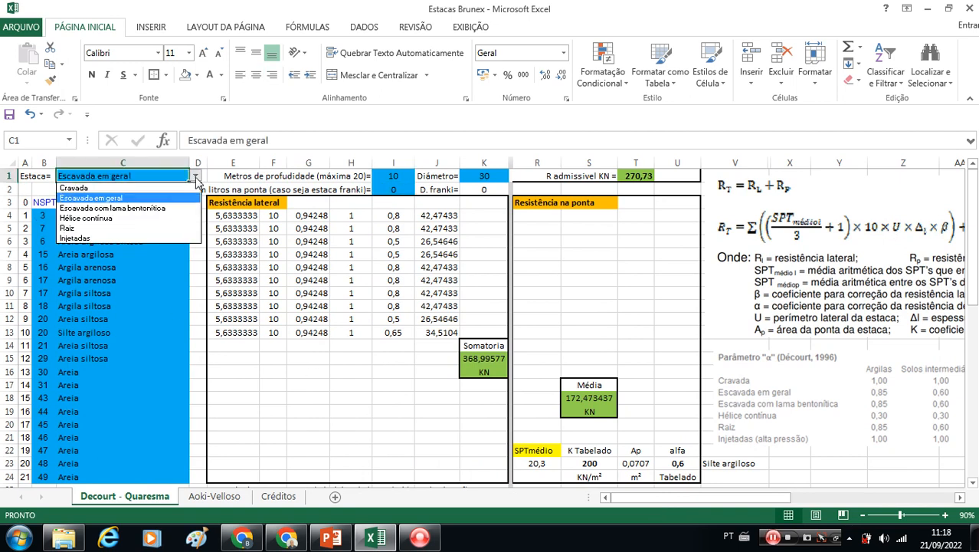
pyautogui.click(167, 209)
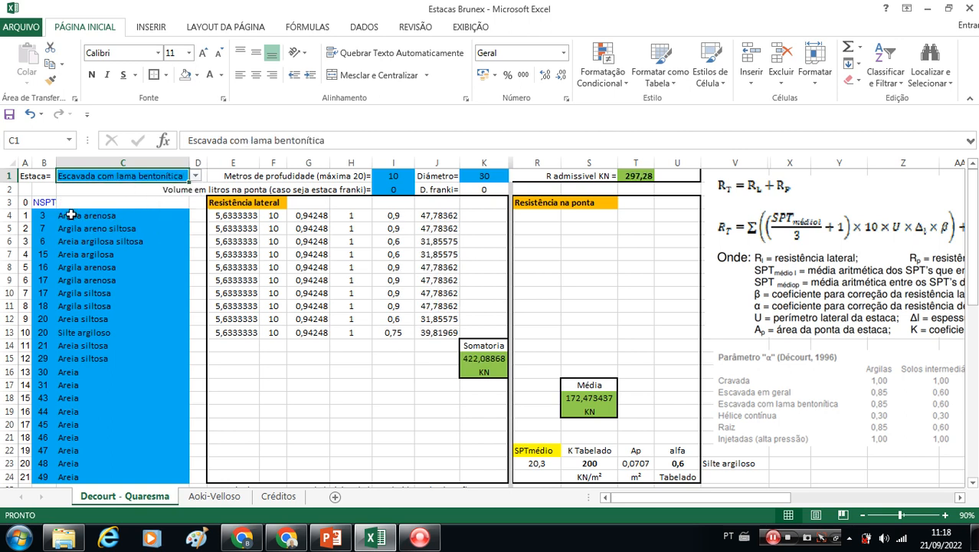
# Examine the depth, NSPT and soil type columns, and the layer rows covered by the chosen pile depth
pyautogui.moveTo(43, 216); pyautogui.dragTo(45, 475)
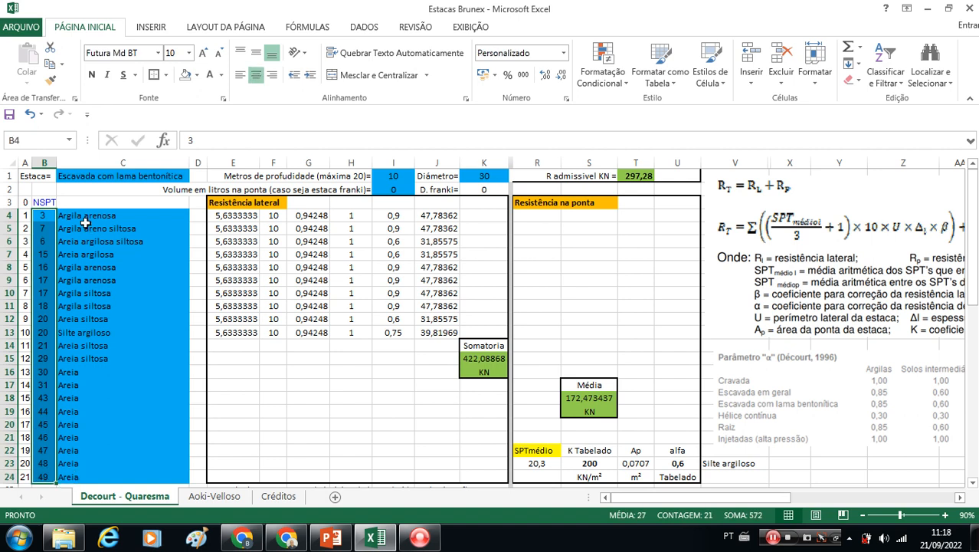
pyautogui.moveTo(91, 215); pyautogui.dragTo(104, 467)
pyautogui.moveTo(27, 215); pyautogui.dragTo(28, 451)
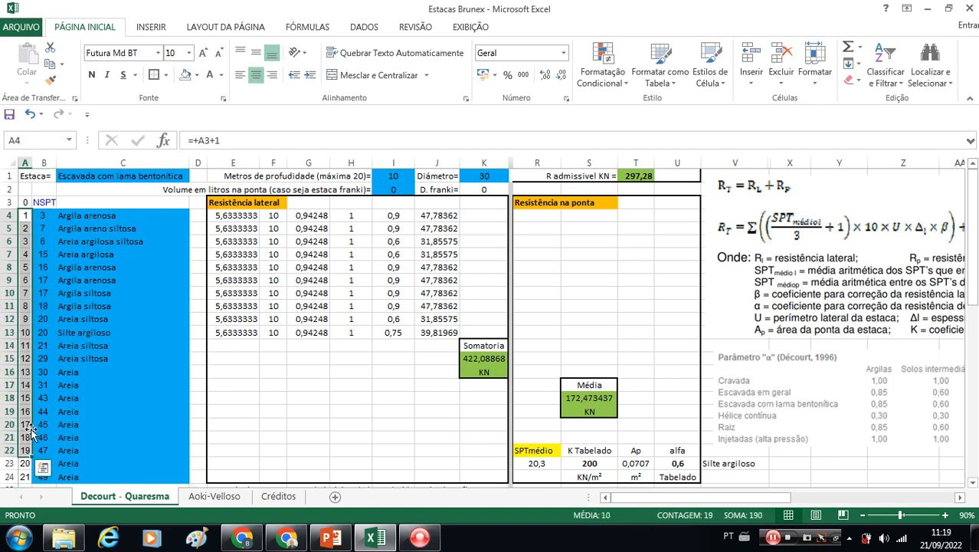
pyautogui.click(24, 477)
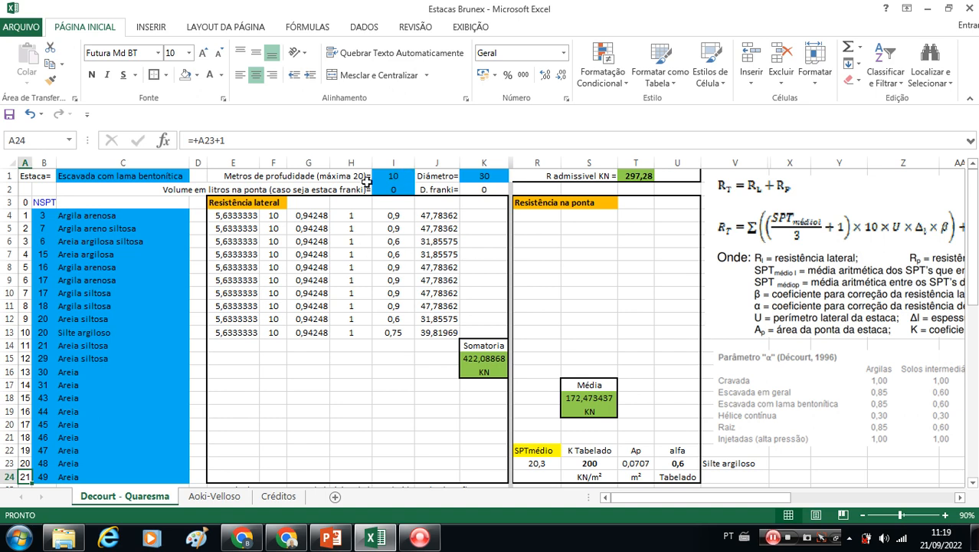
pyautogui.click(397, 177)
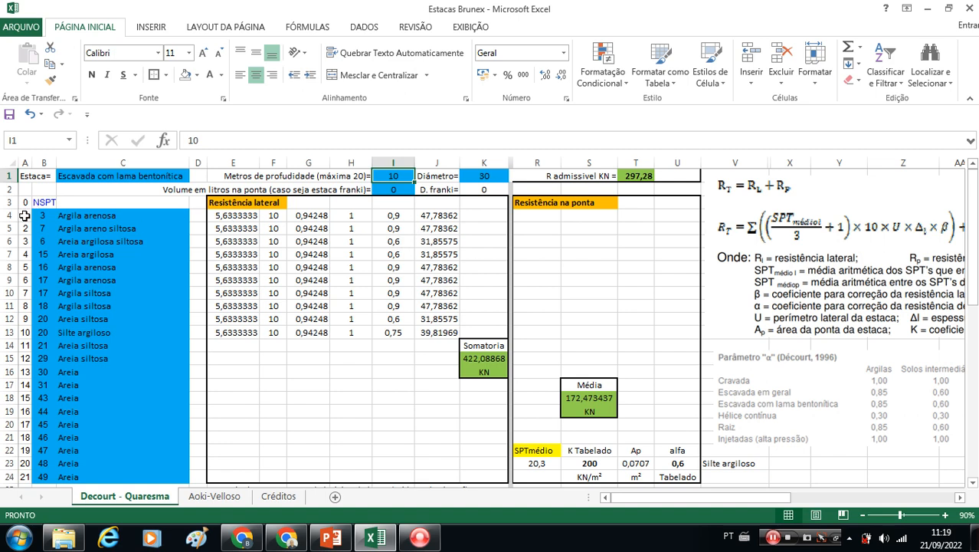
pyautogui.moveTo(25, 216); pyautogui.dragTo(431, 334)
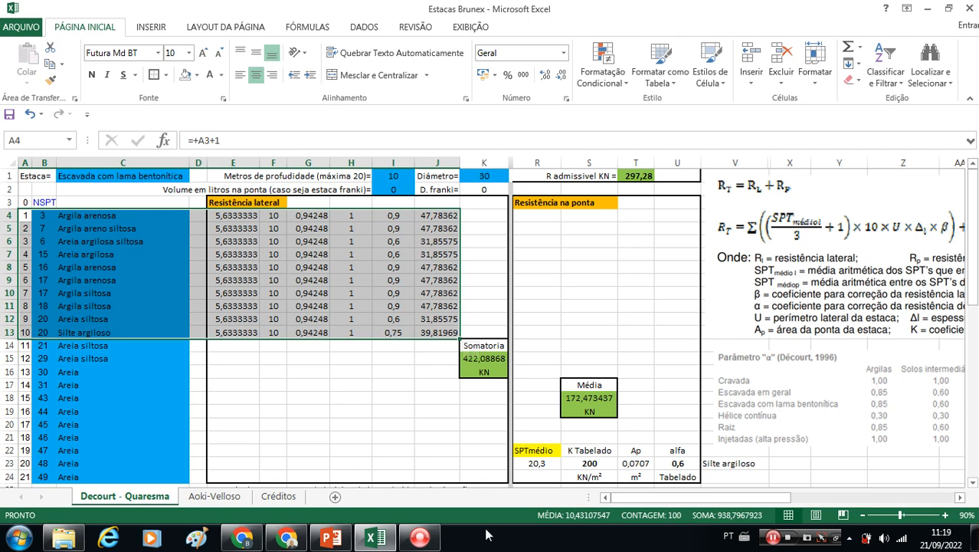
# Compare the lateral resistance columns with the formula and the Décourt β table, and inspect the Somatoria formula
pyautogui.click(972, 483)
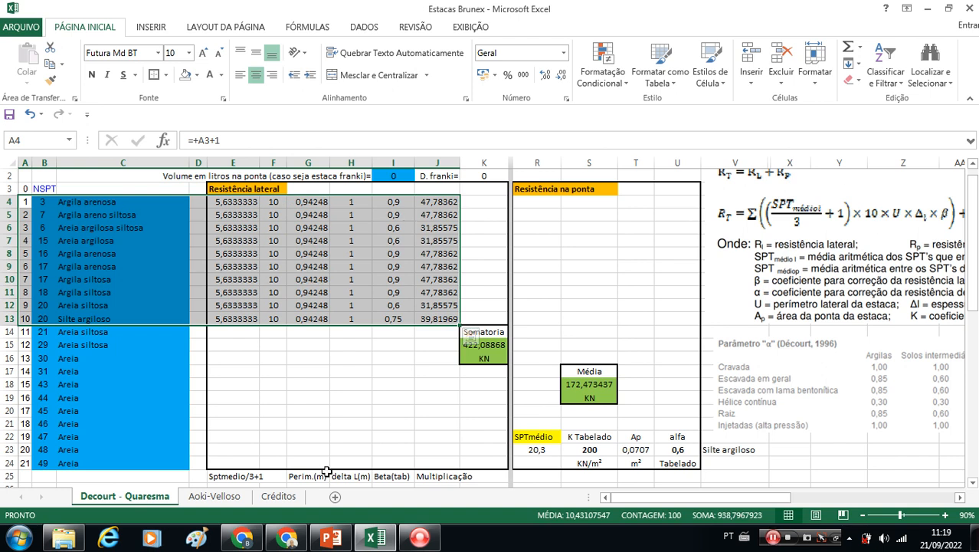
pyautogui.click(973, 165)
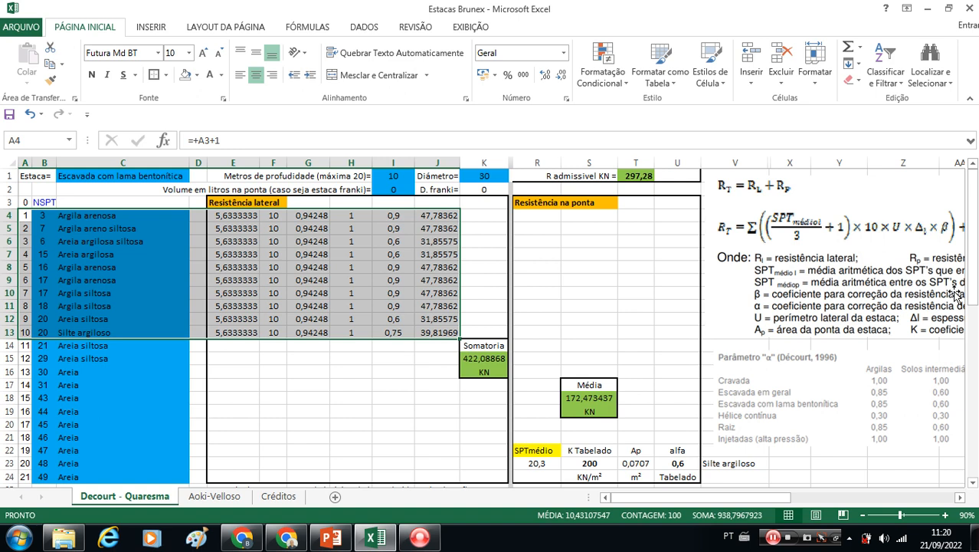
pyautogui.moveTo(973, 297); pyautogui.dragTo(975, 339)
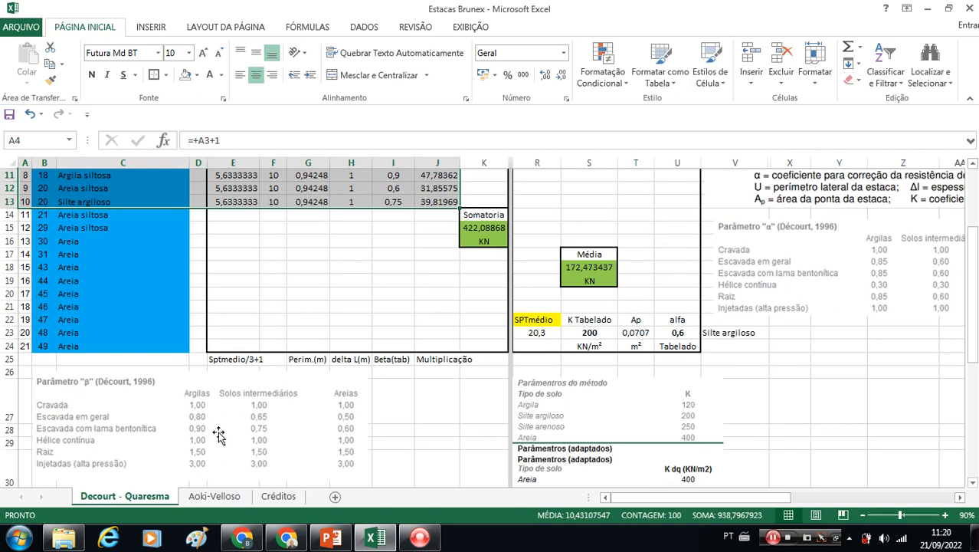
pyautogui.moveTo(974, 264); pyautogui.dragTo(974, 207)
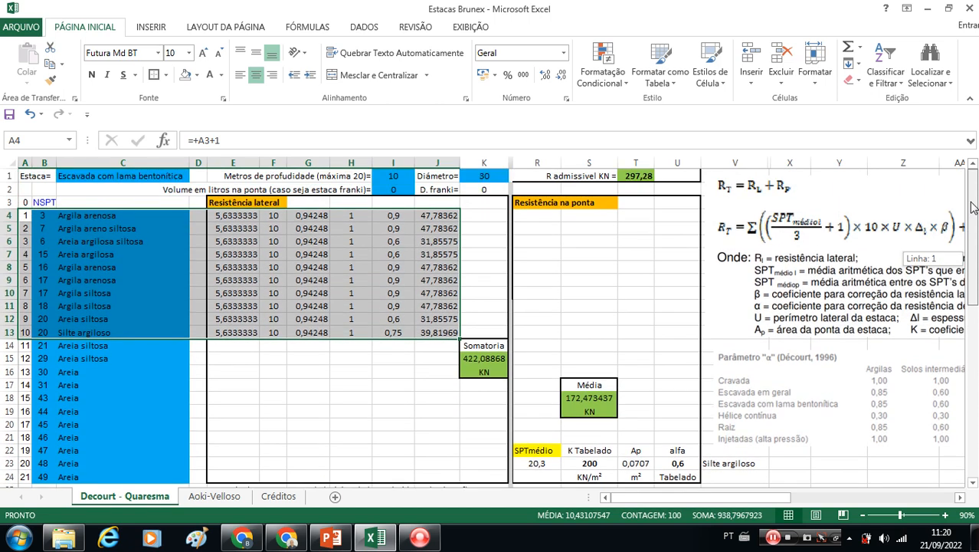
pyautogui.moveTo(973, 207); pyautogui.dragTo(974, 206)
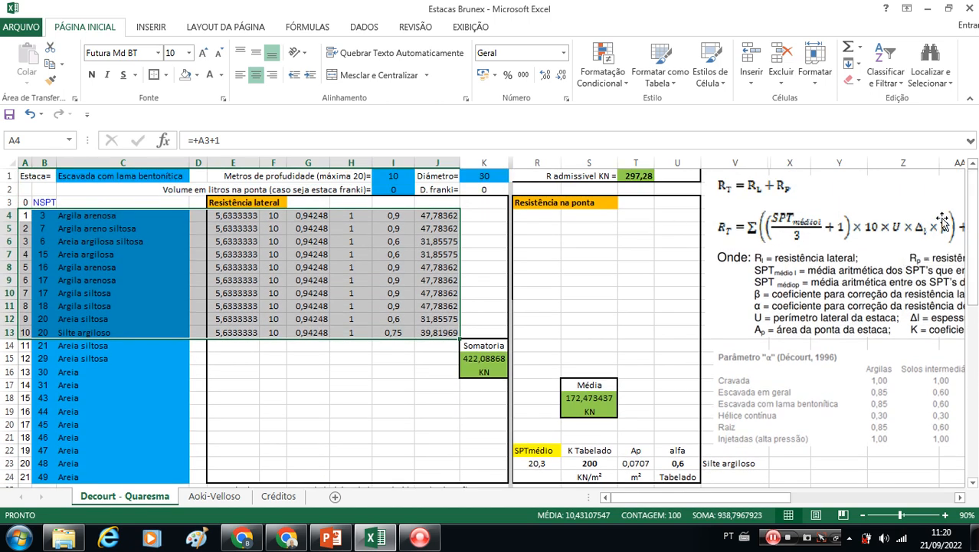
pyautogui.moveTo(975, 228); pyautogui.dragTo(971, 265)
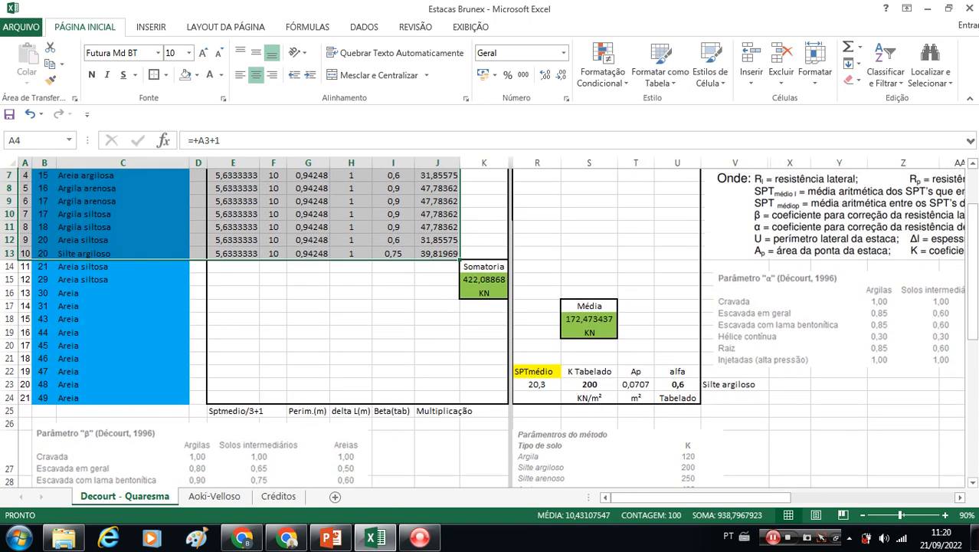
pyautogui.moveTo(971, 247); pyautogui.dragTo(972, 215)
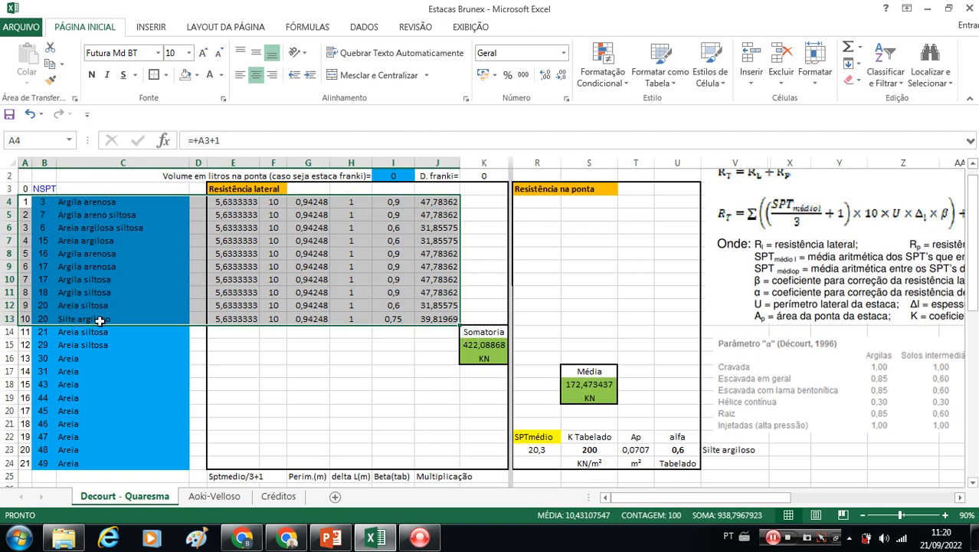
pyautogui.moveTo(974, 282); pyautogui.dragTo(975, 329)
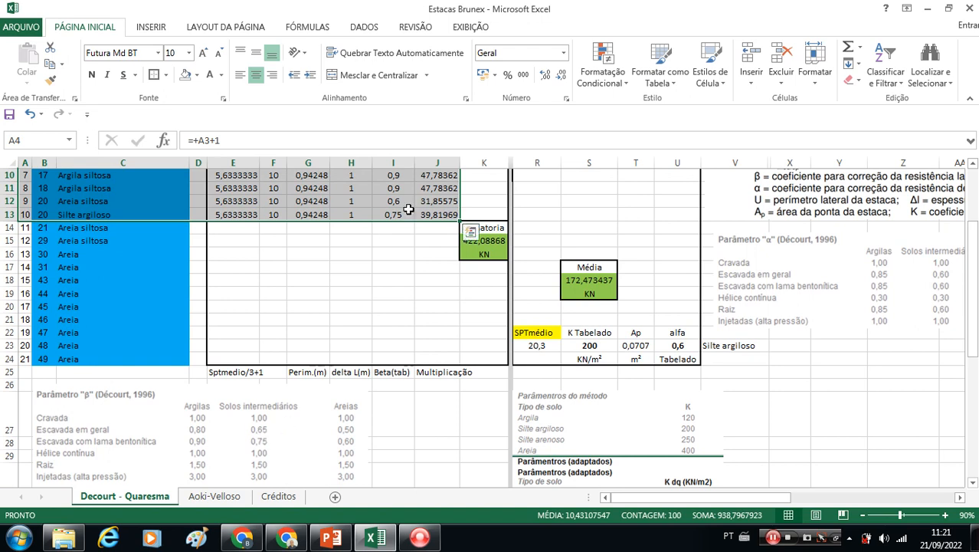
pyautogui.moveTo(972, 242); pyautogui.dragTo(971, 181)
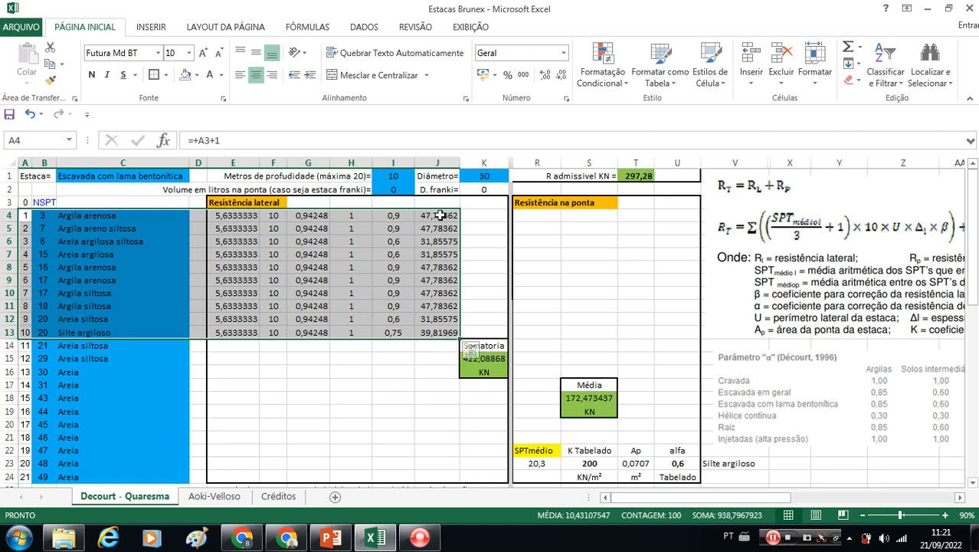
pyautogui.click(506, 359)
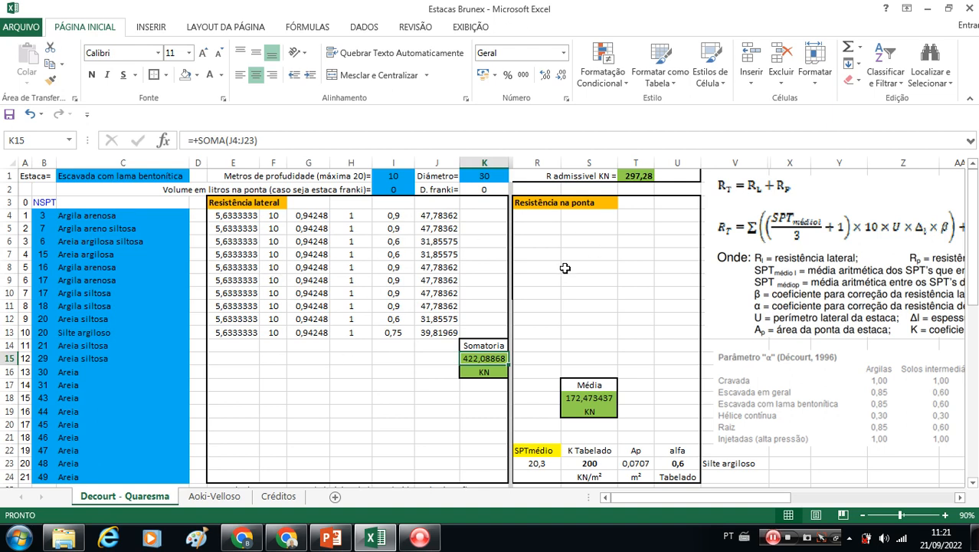
# Examine how the tip resistance is calculated from the average SPT around the pile tip, tabulated K, tip area and alpha
pyautogui.click(543, 464)
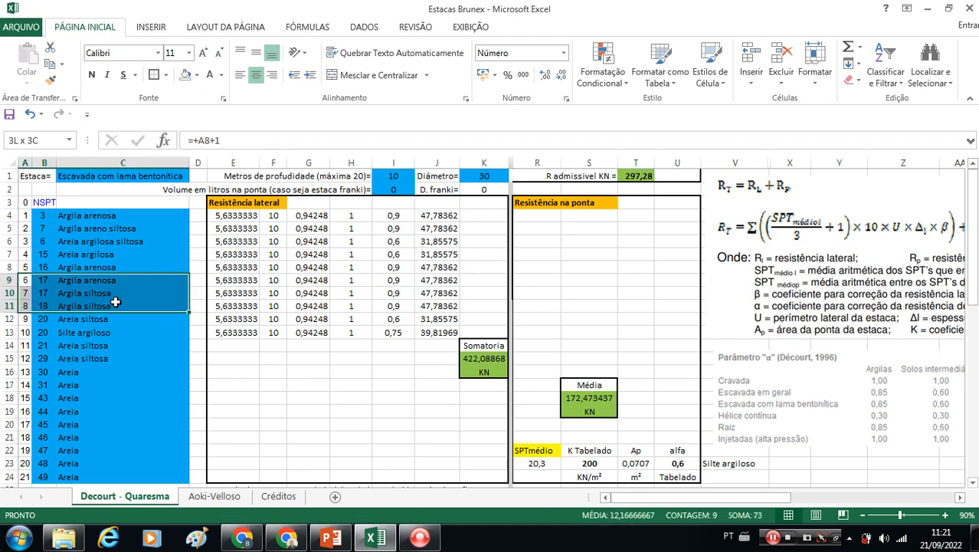
pyautogui.moveTo(120, 302); pyautogui.dragTo(118, 301)
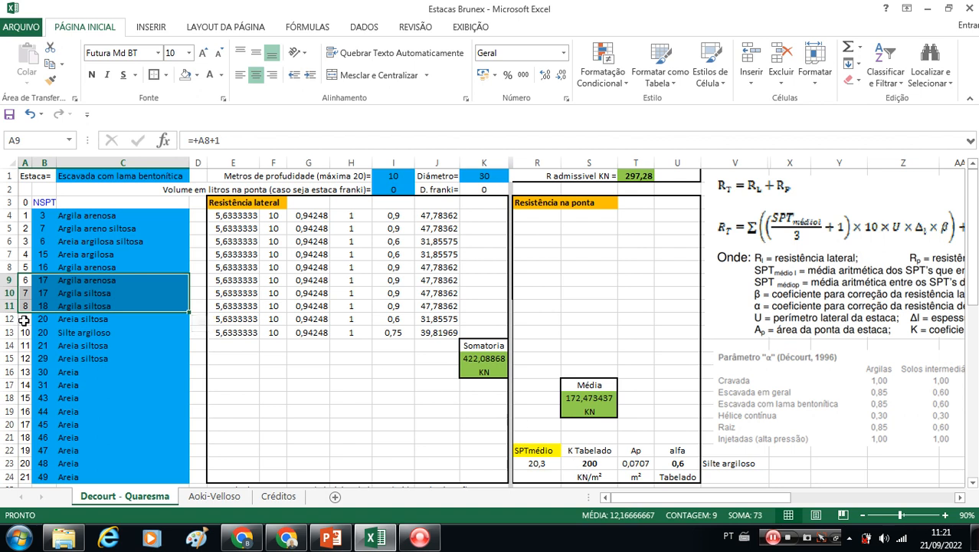
pyautogui.moveTo(28, 321); pyautogui.dragTo(136, 342)
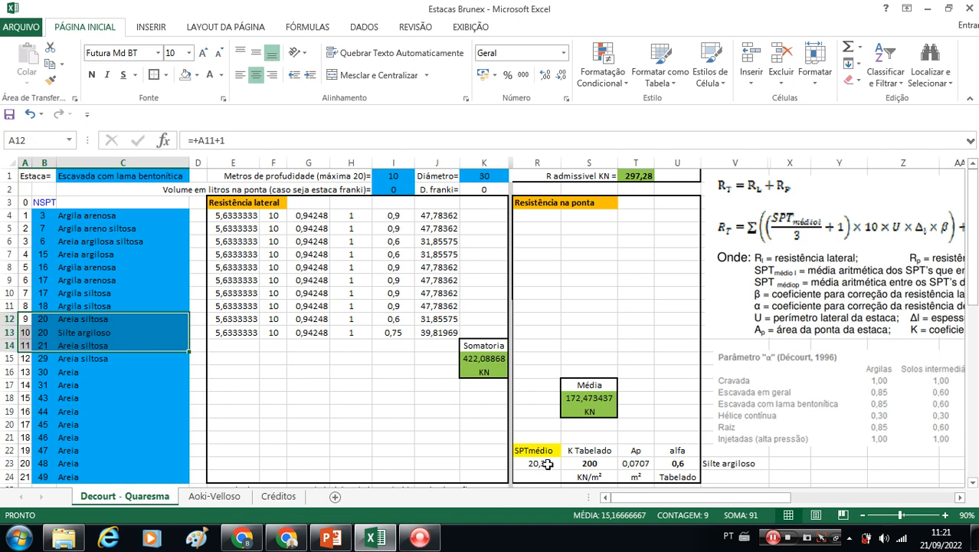
pyautogui.moveTo(693, 499); pyautogui.dragTo(729, 500)
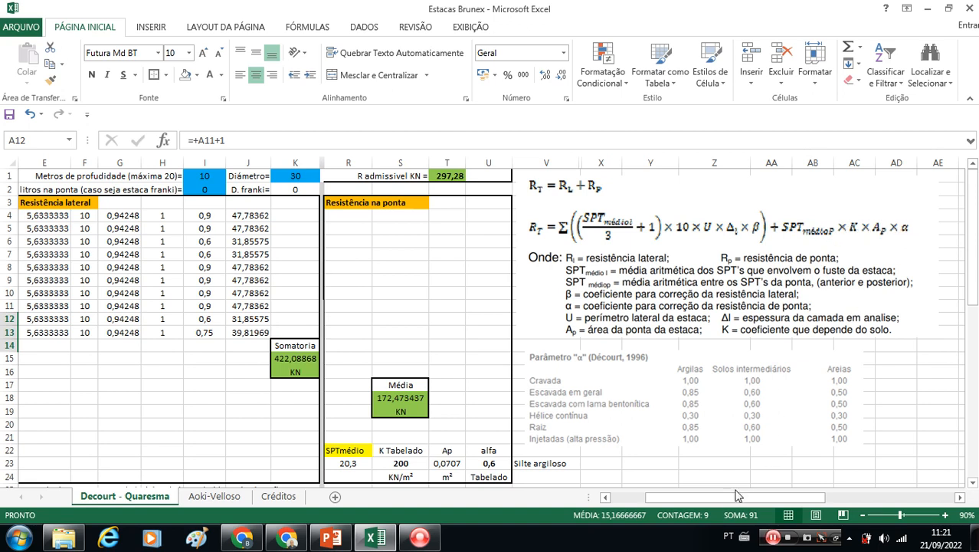
pyautogui.moveTo(737, 495); pyautogui.dragTo(681, 503)
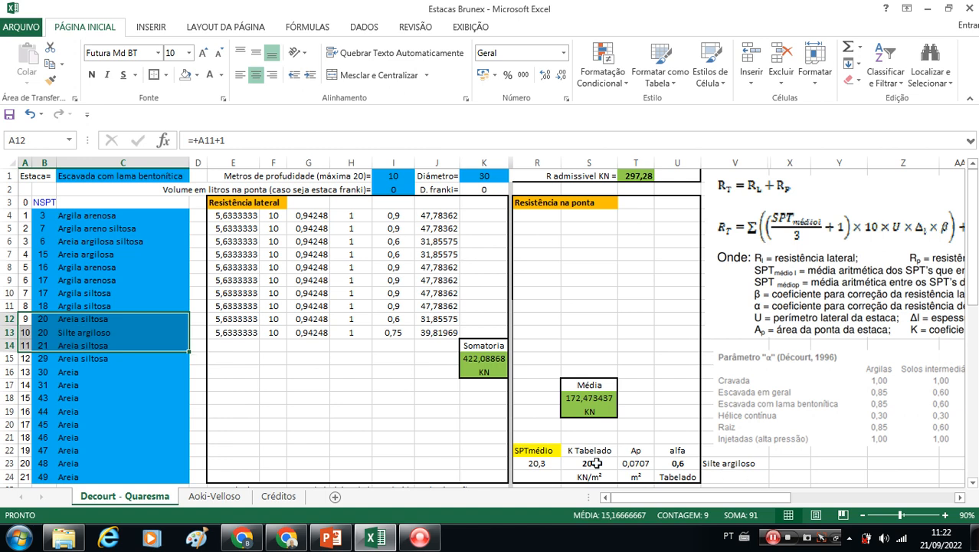
pyautogui.moveTo(973, 291); pyautogui.dragTo(976, 305)
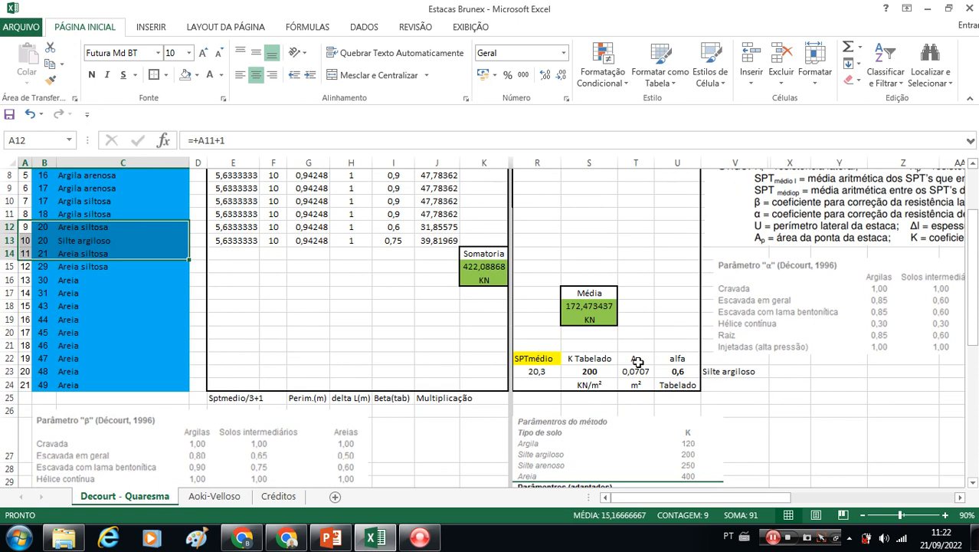
pyautogui.moveTo(970, 294); pyautogui.dragTo(970, 252)
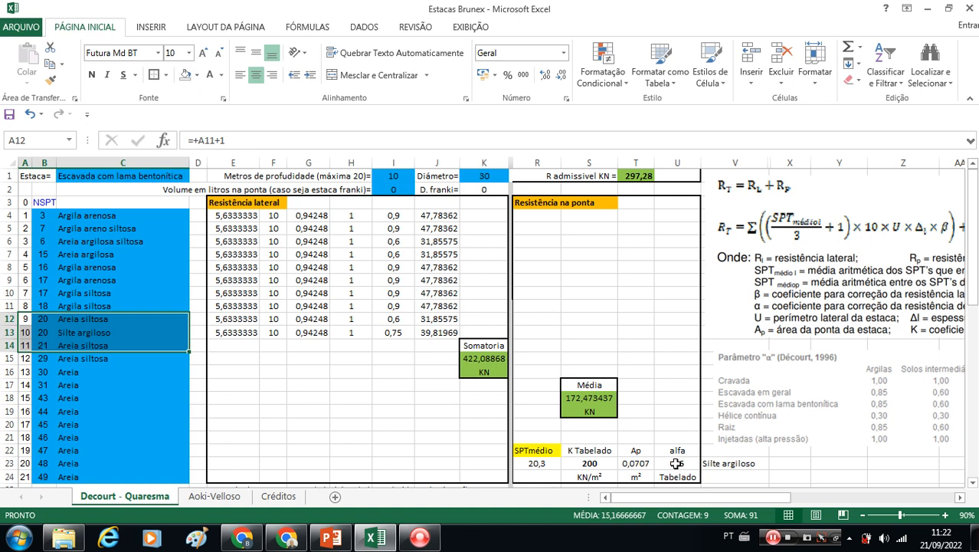
pyautogui.click(587, 399)
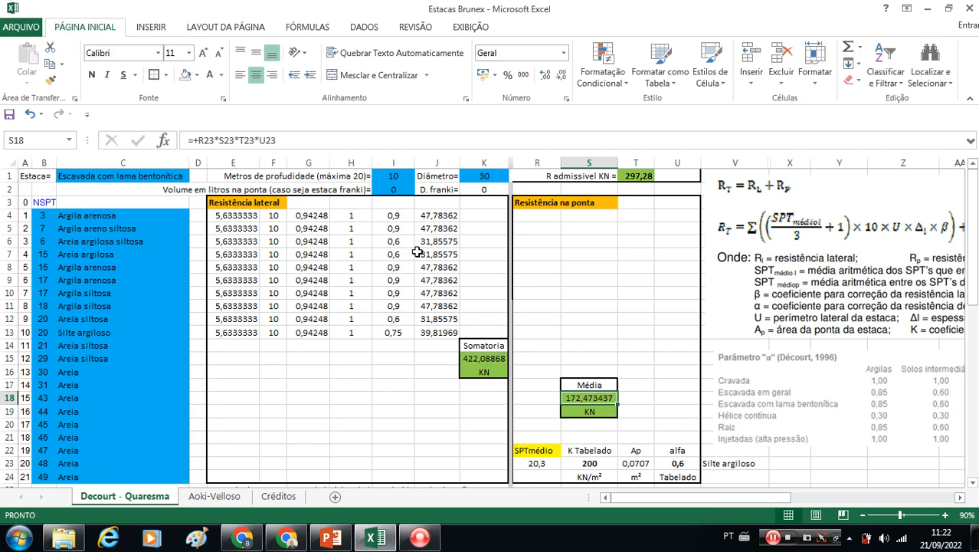
# Change the heading above the tip resistance result to "Valor"
pyautogui.click(610, 385)
pyautogui.doubleClick(261, 146)
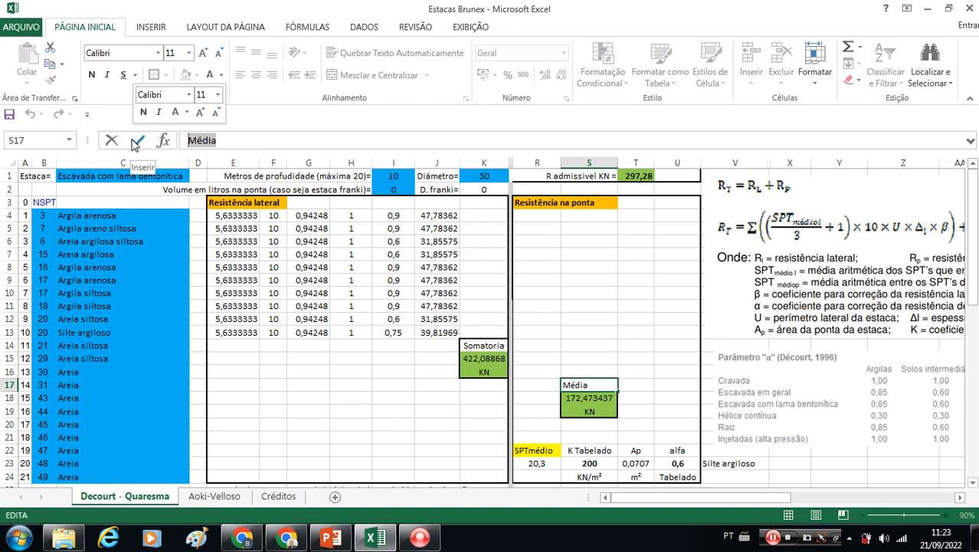
pyautogui.write('Val')
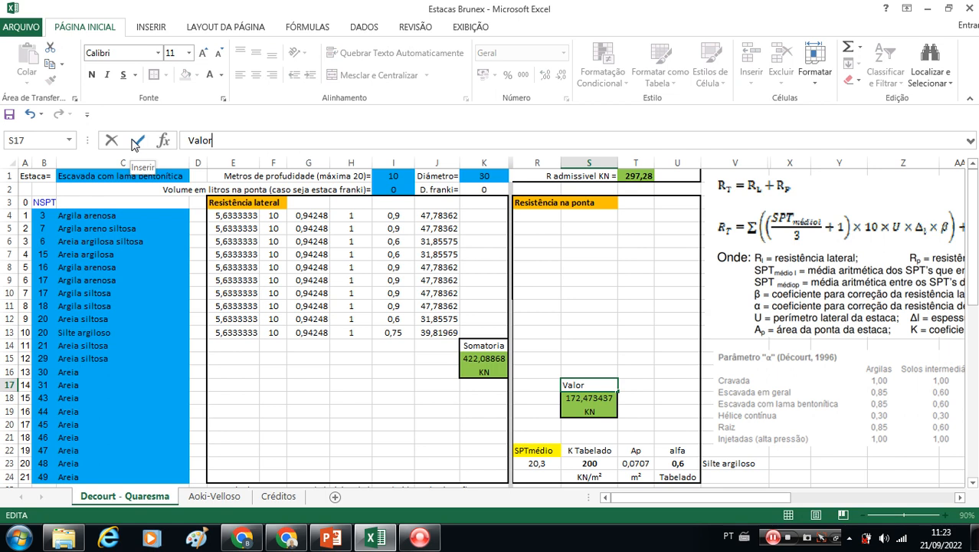
pyautogui.write('or')
pyautogui.press('Return')
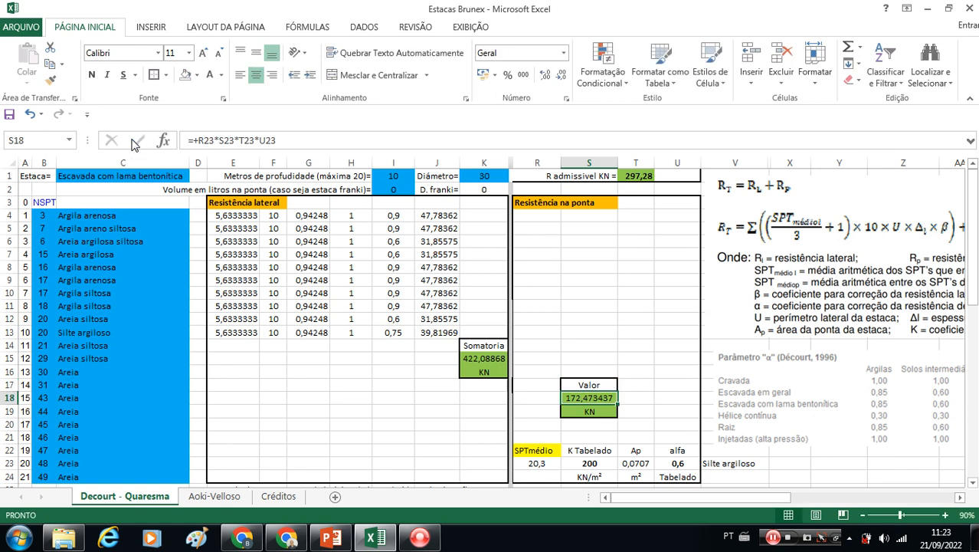
# Review the lateral and tip result headings, and inspect the admissible load formula based on half the total resistance
pyautogui.click(471, 347)
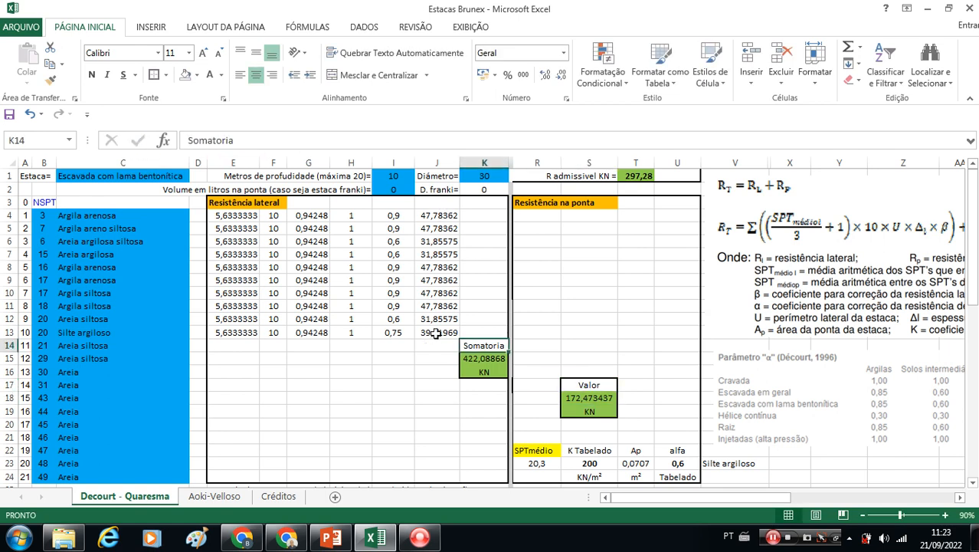
pyautogui.click(597, 387)
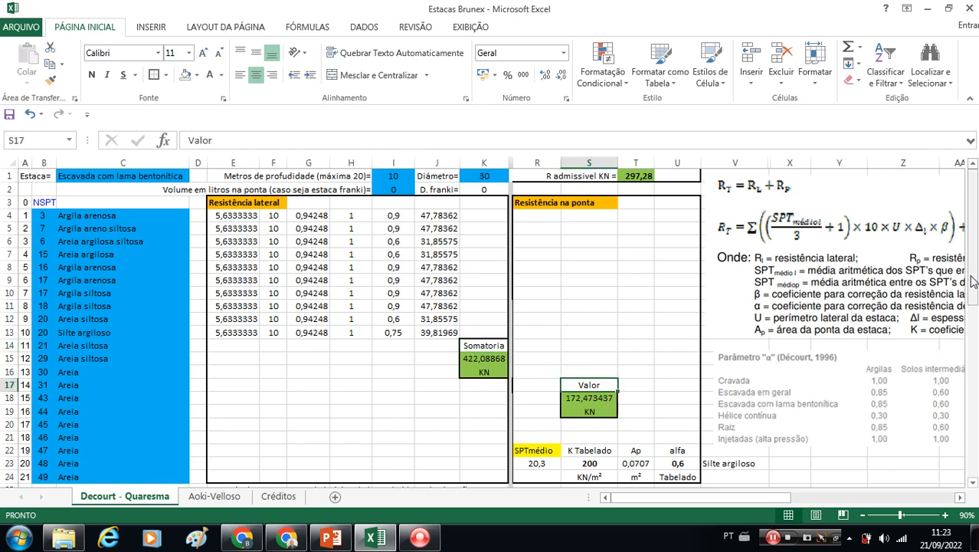
pyautogui.moveTo(973, 199); pyautogui.dragTo(973, 264)
pyautogui.moveTo(973, 373); pyautogui.dragTo(976, 426)
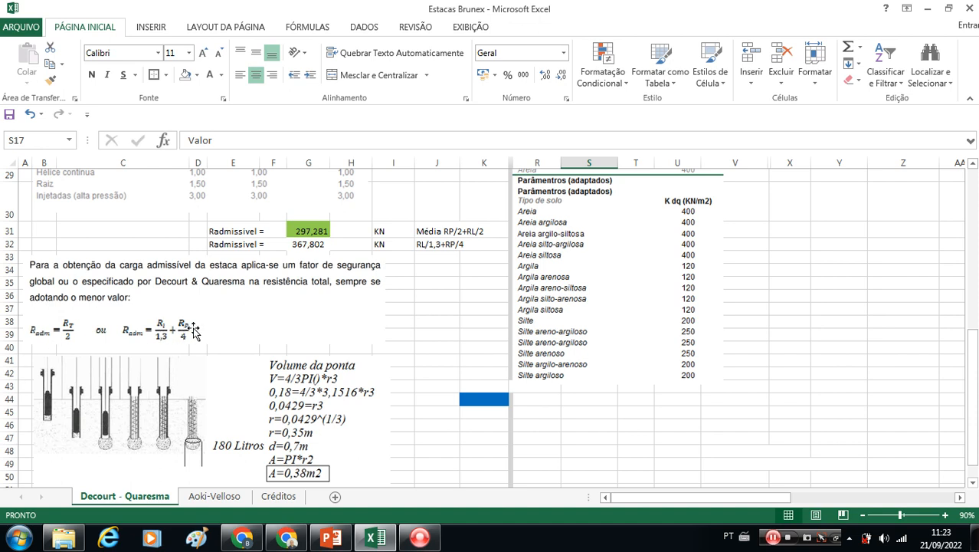
pyautogui.click(311, 228)
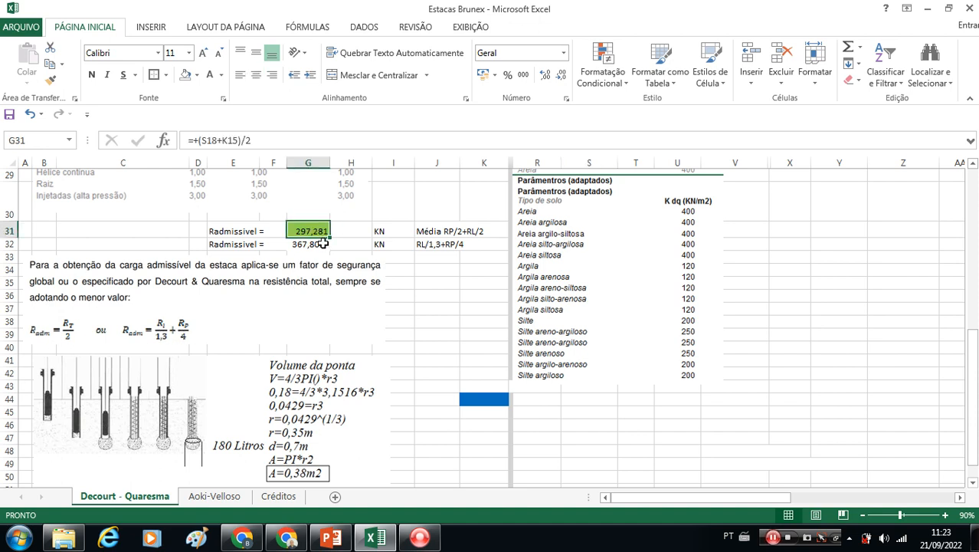
# Inspect the alternative admissible load formula using RL/1,3+RP/4 and the summary formula that takes the smaller result
pyautogui.click(314, 243)
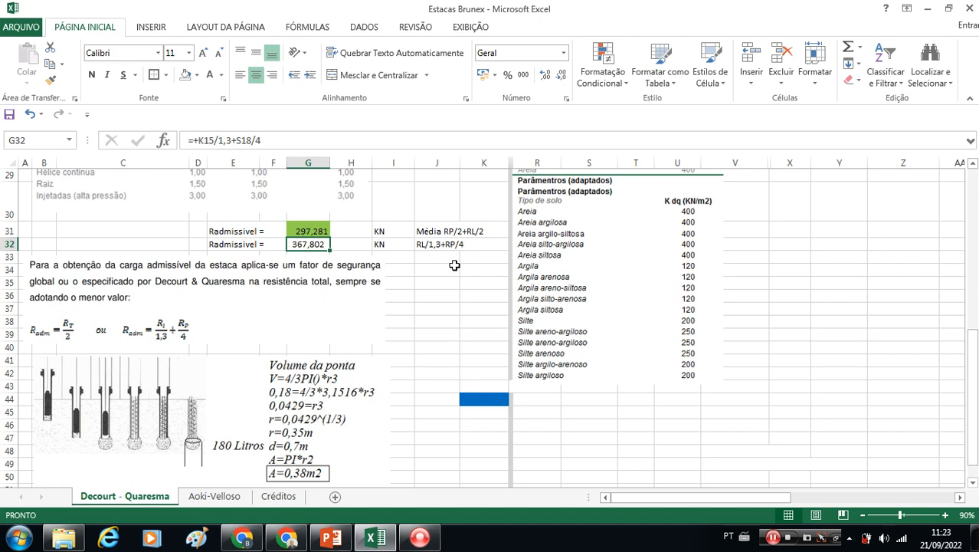
pyautogui.moveTo(974, 349); pyautogui.dragTo(977, 178)
pyautogui.click(636, 176)
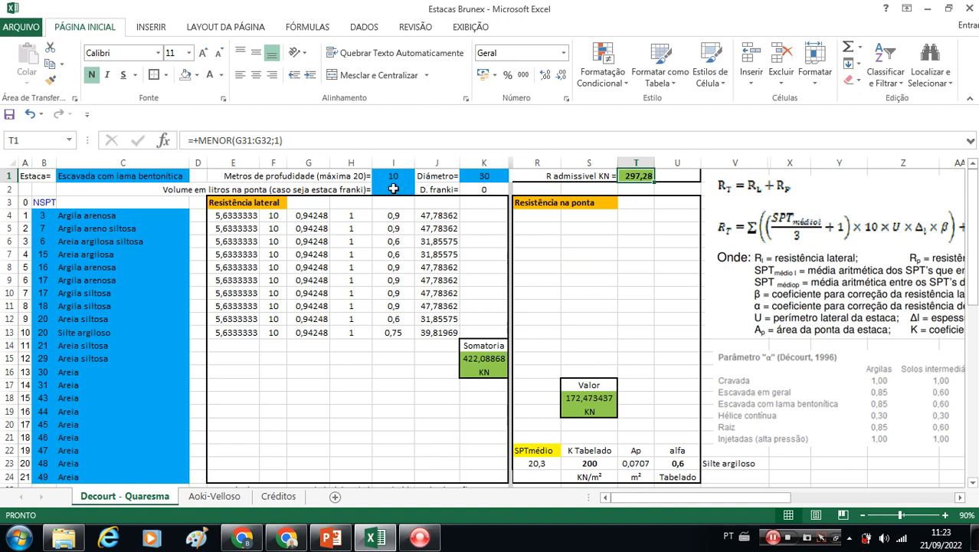
# Set the Franki tip volume to 180 litres and inspect the formula that derives the Franki diameter
pyautogui.click(393, 189)
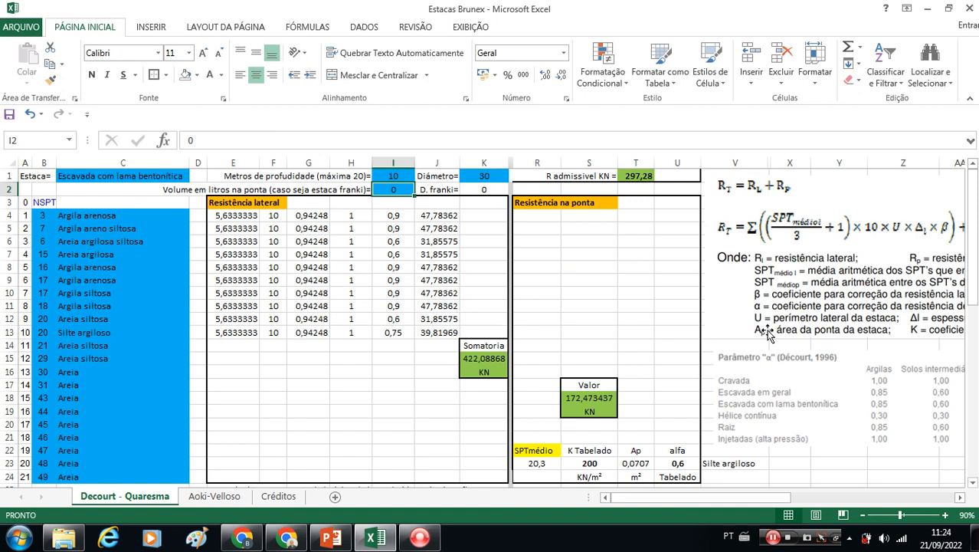
pyautogui.write('18')
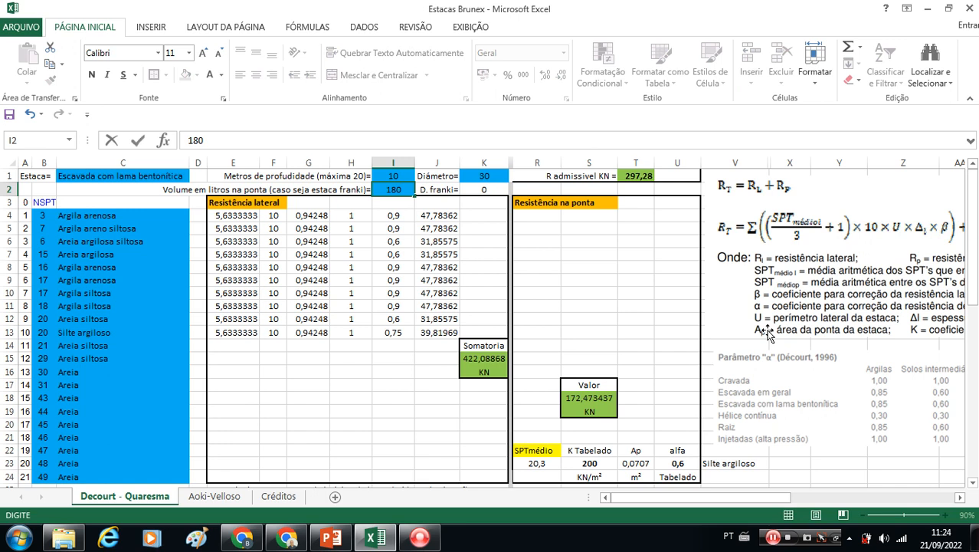
pyautogui.moveTo(974, 208); pyautogui.dragTo(976, 365)
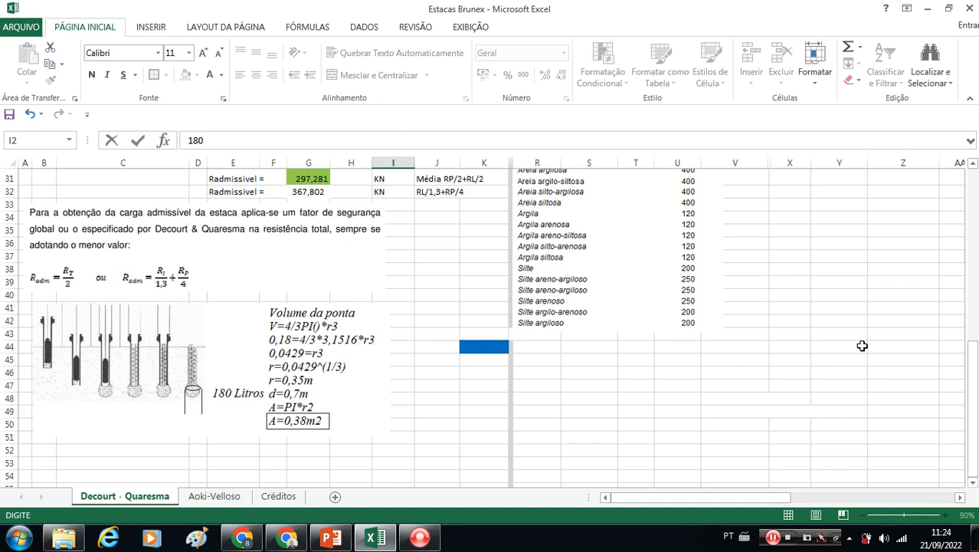
pyautogui.moveTo(974, 368); pyautogui.dragTo(974, 170)
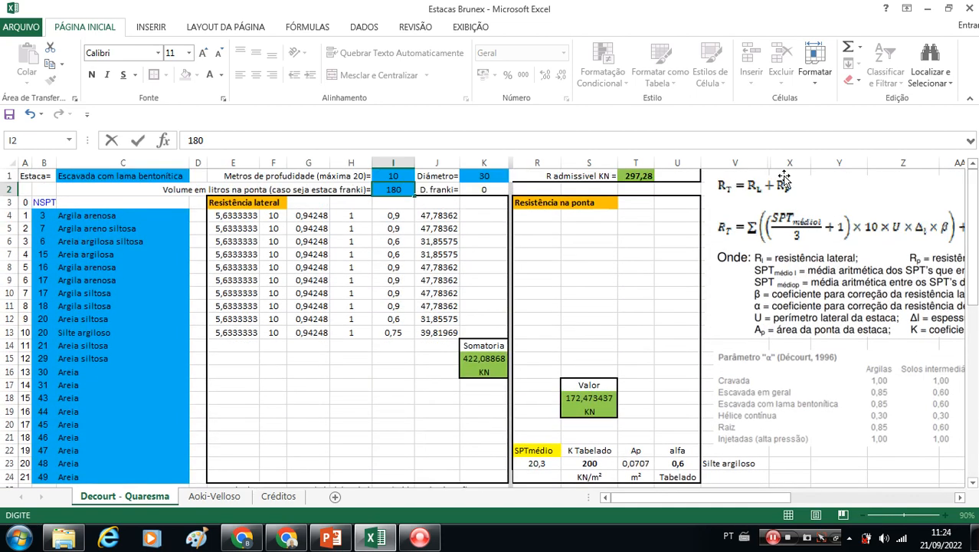
pyautogui.press('Return')
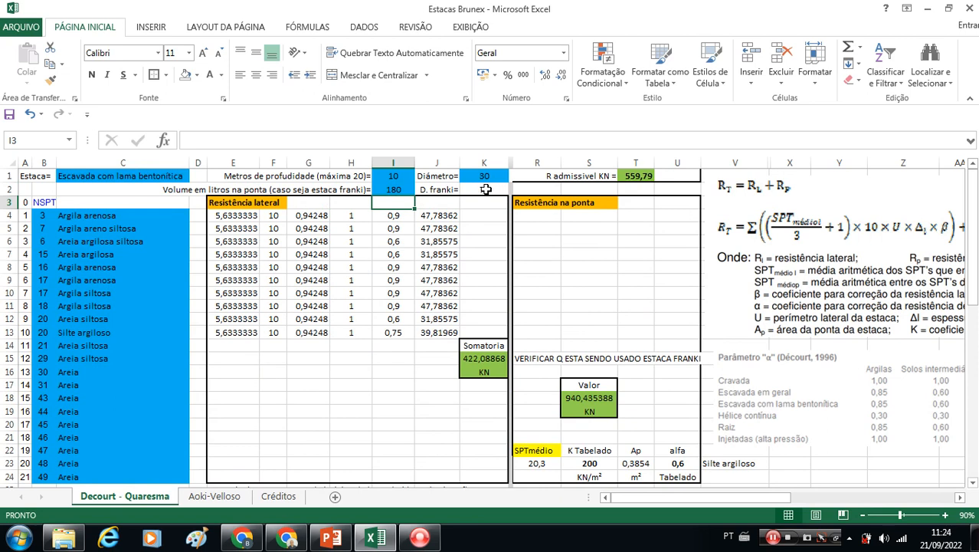
pyautogui.click(496, 193)
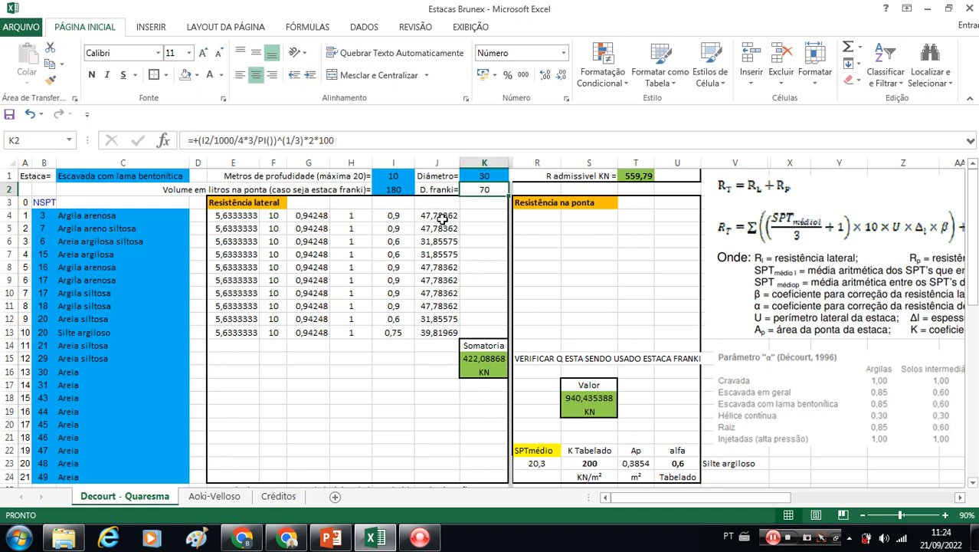
# Set the Franki tip volume to 0, and restore it to 180 litres to compare the admissible load
pyautogui.click(406, 189)
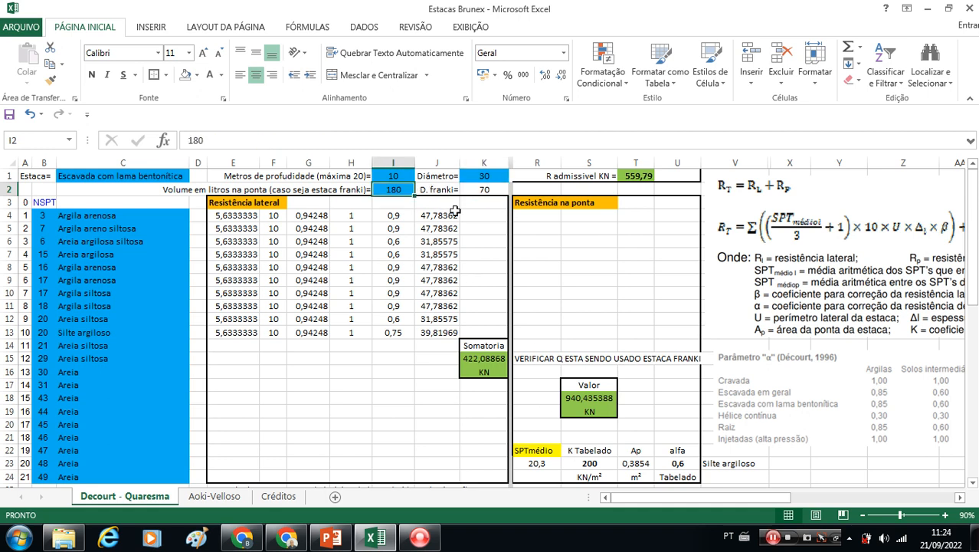
pyautogui.write('0')
pyautogui.press('Return')
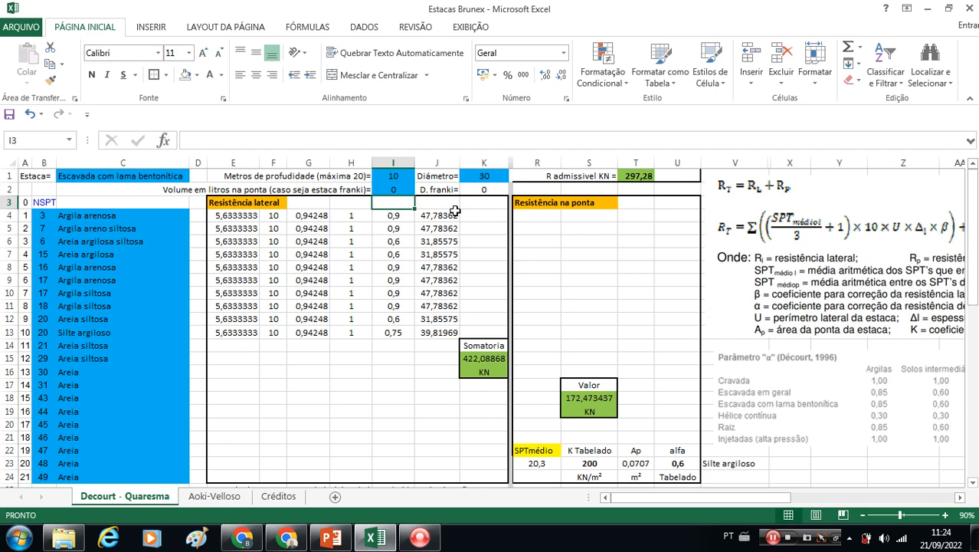
pyautogui.press('Up')
pyautogui.write('18')
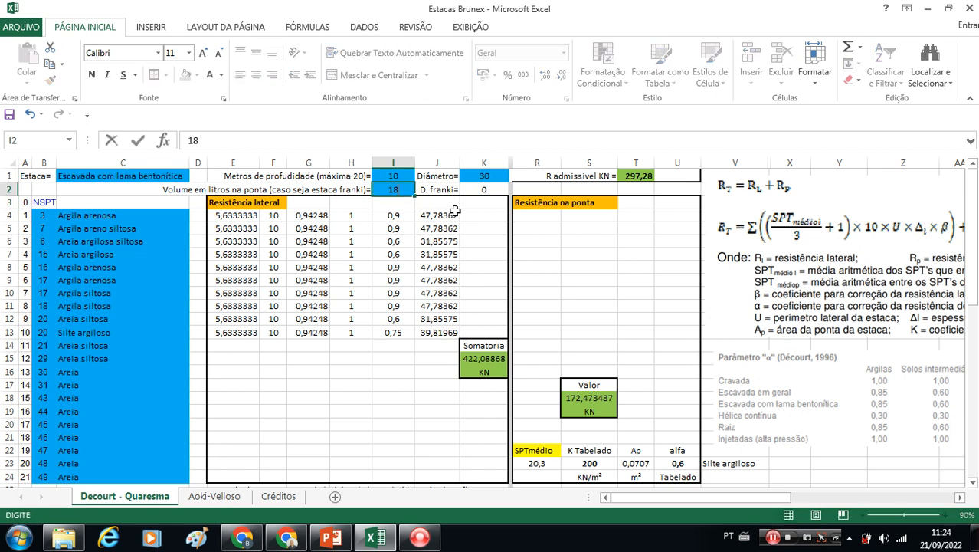
pyautogui.press('Return')
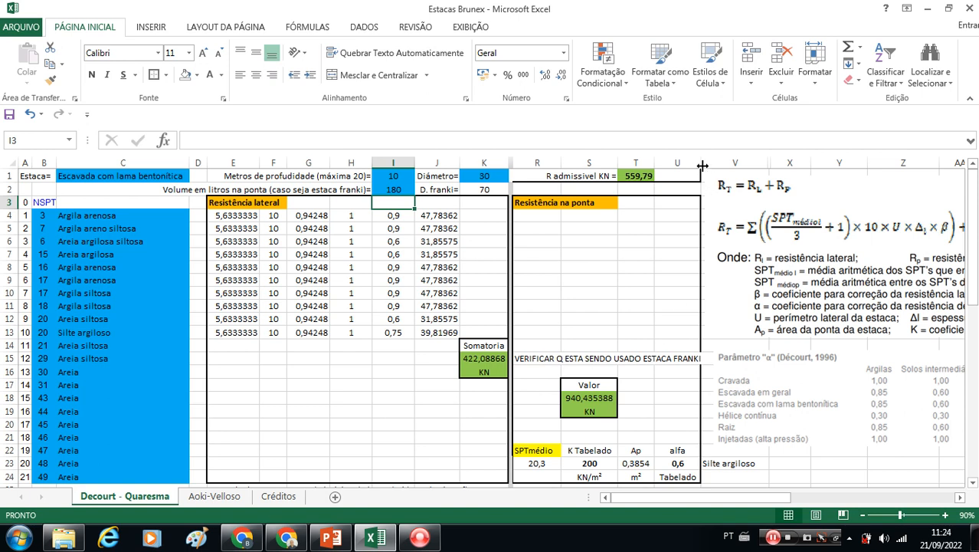
# Widen column U slightly, check the tip resistance and admissible load formulas, and save the workbook
pyautogui.moveTo(702, 165); pyautogui.dragTo(704, 165)
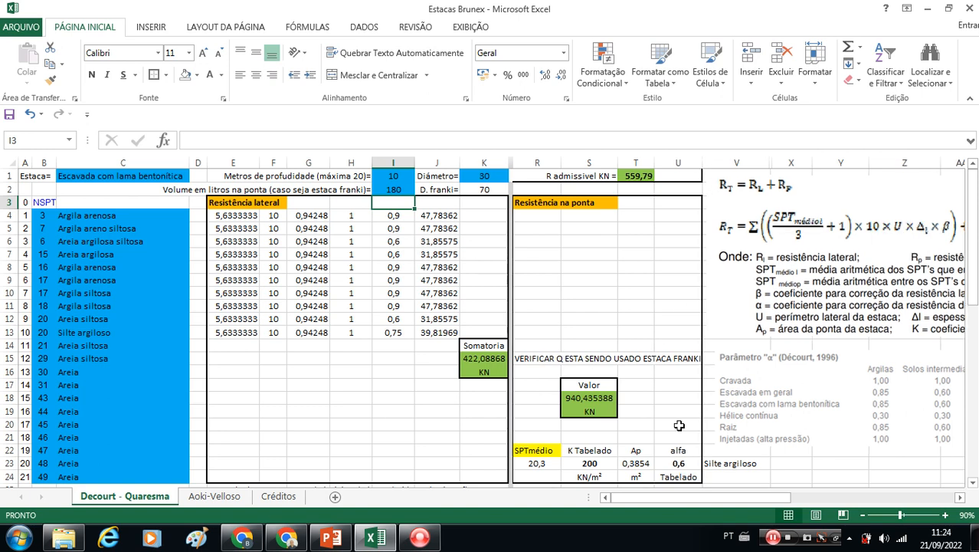
pyautogui.click(593, 398)
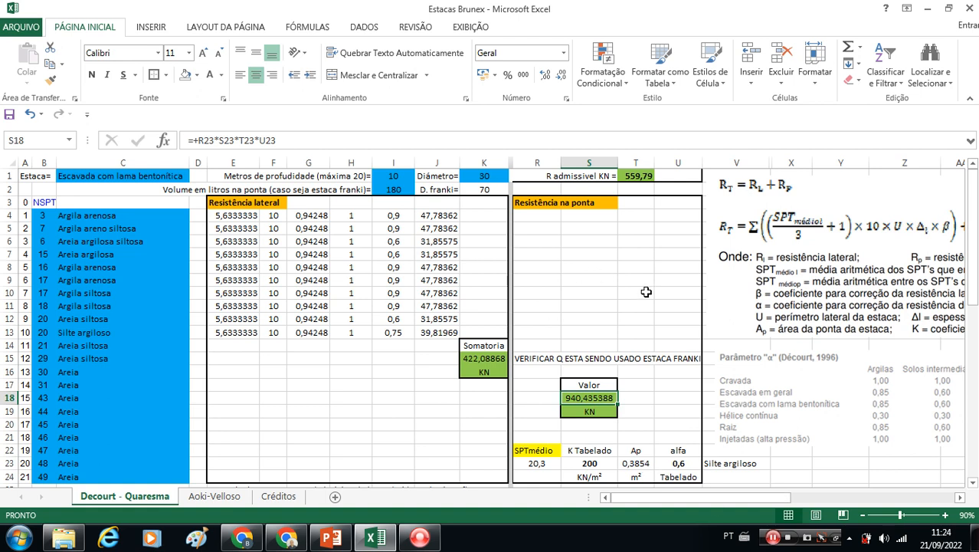
pyautogui.click(635, 176)
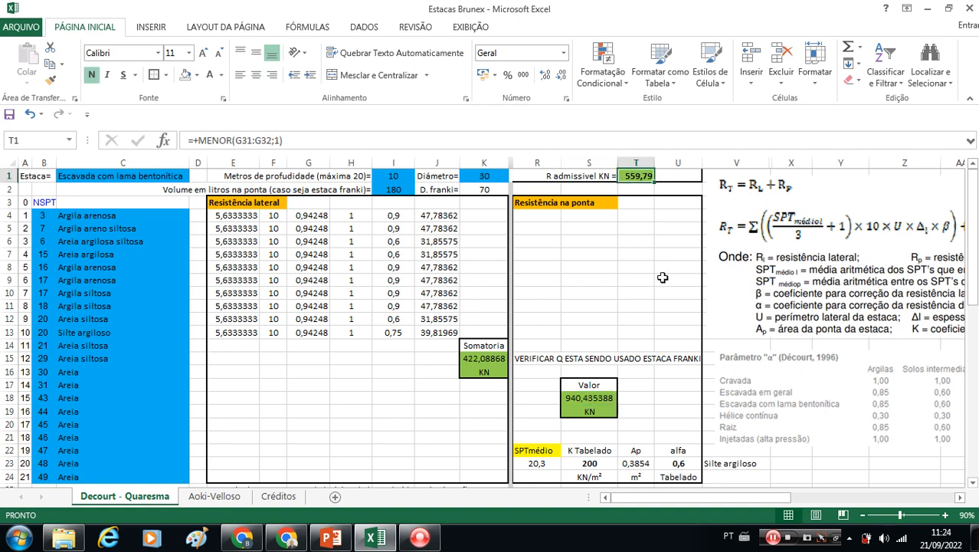
pyautogui.click(10, 115)
pyautogui.moveTo(973, 270)
pyautogui.mouseDown()
pyautogui.moveTo(974, 296)
pyautogui.moveTo(973, 267)
pyautogui.mouseUp()
# Set the pile depth to 8 metres and the Franki tip volume to 0
pyautogui.click(406, 178)
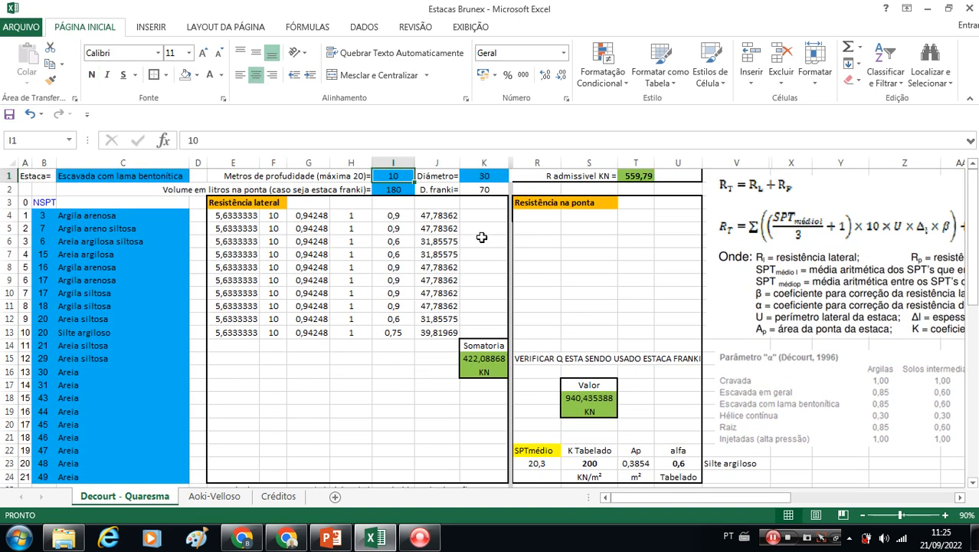
pyautogui.write('8')
pyautogui.press('Return')
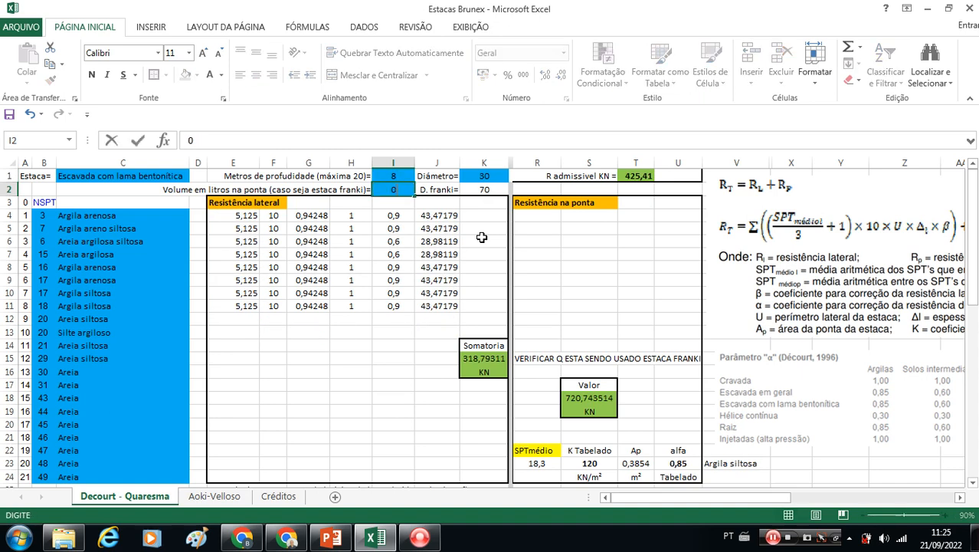
pyautogui.write('0')
pyautogui.press('Return')
pyautogui.press('Up')
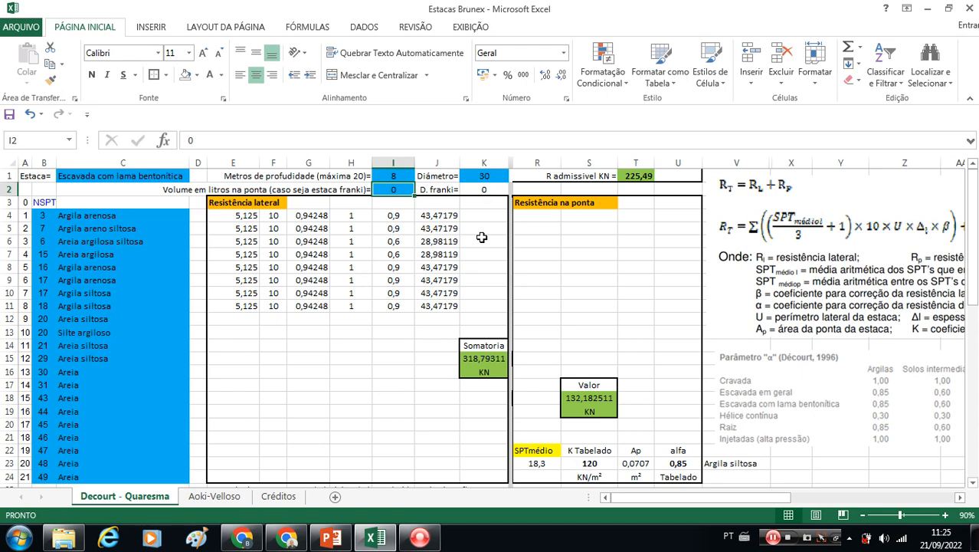
# Set the pile depth to the maximum of 20 metres
pyautogui.press('Up')
pyautogui.write('20')
pyautogui.press('Return')
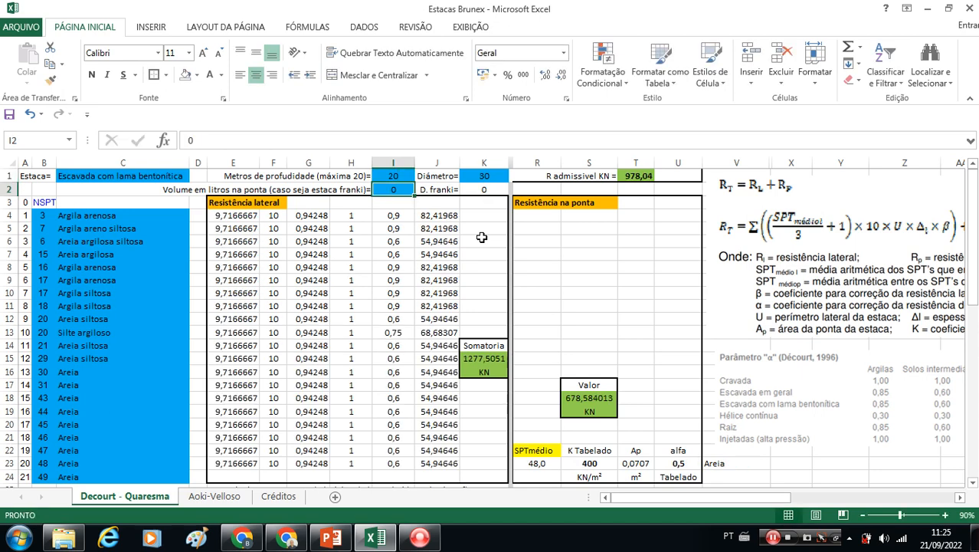
# Examine the range summed by Somatoria and compare the SPTmédio formula with the soil layers at 19 to 21 metres
pyautogui.click(482, 358)
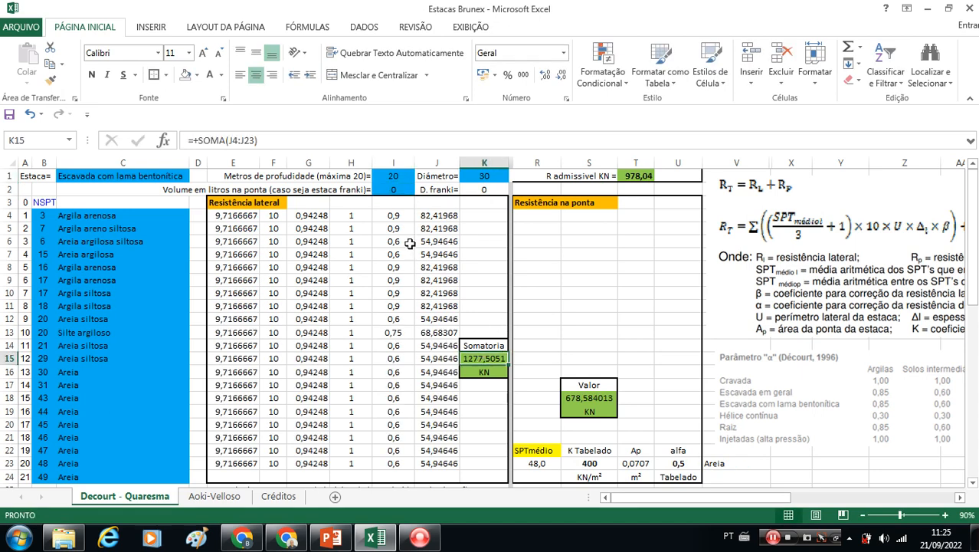
pyautogui.click(354, 138)
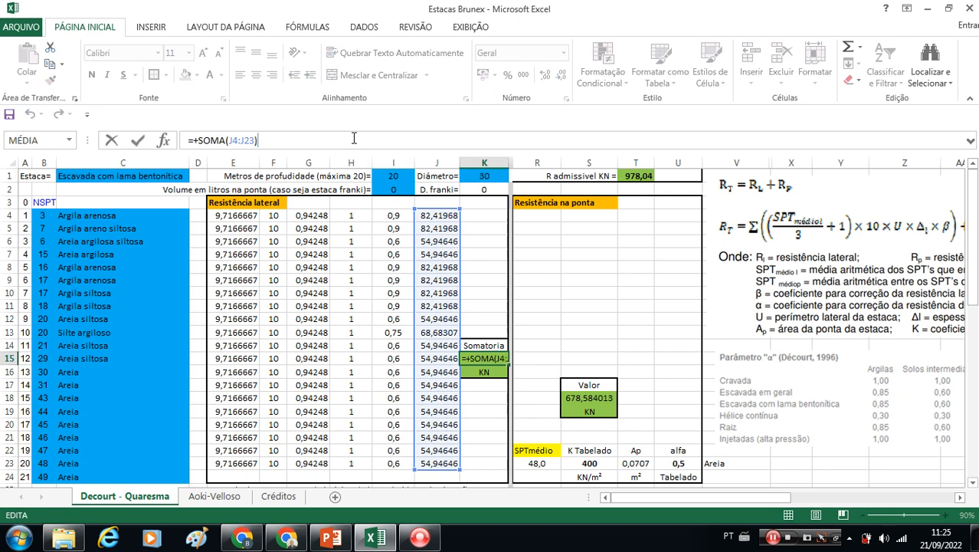
pyautogui.press('Return')
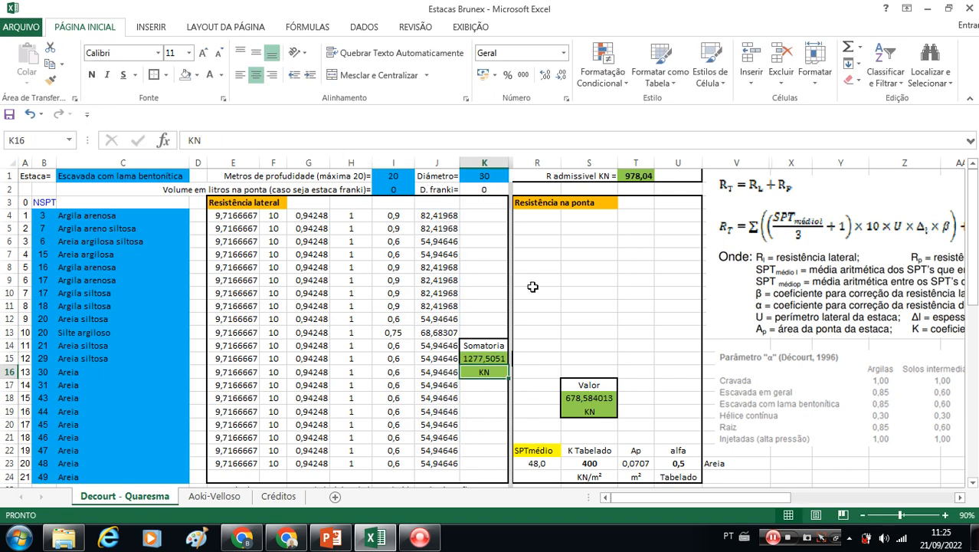
pyautogui.moveTo(26, 476); pyautogui.dragTo(92, 475)
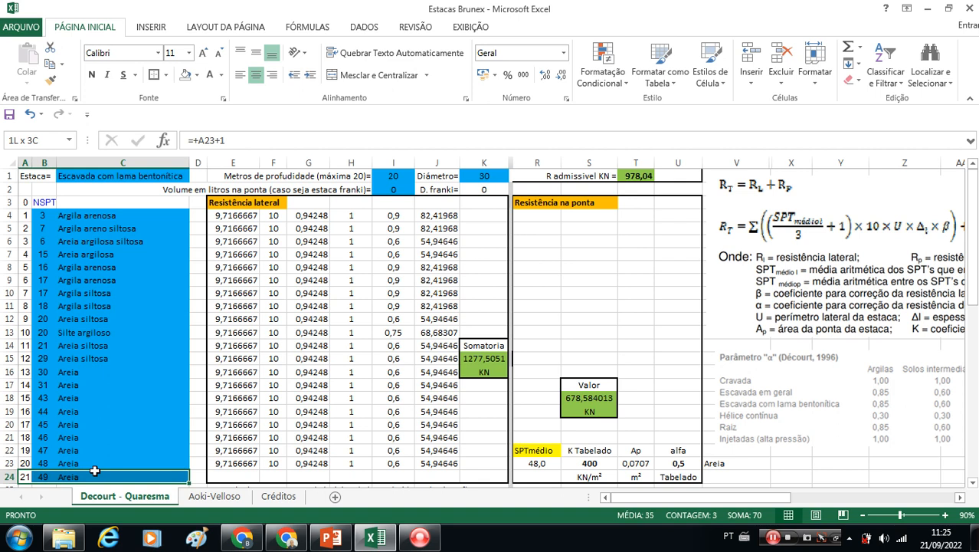
pyautogui.click(546, 464)
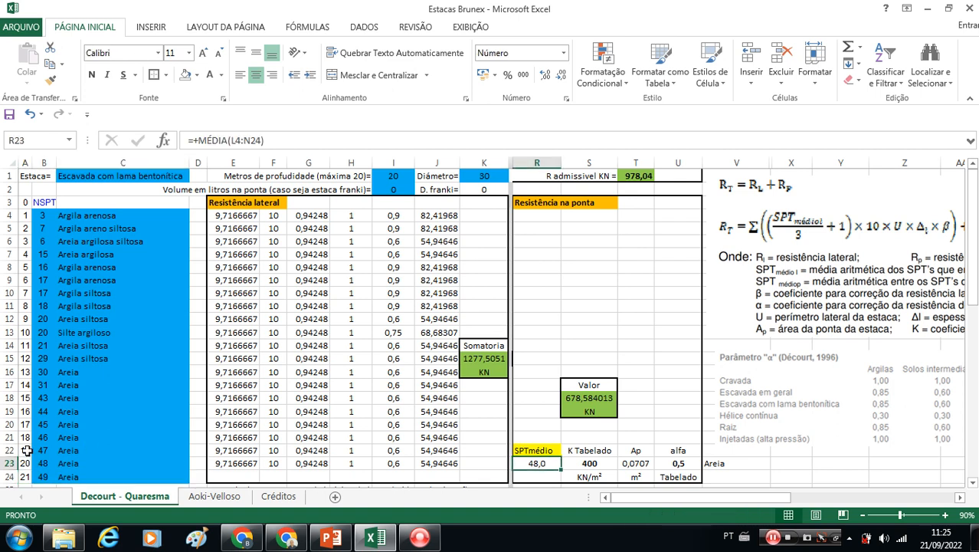
pyautogui.moveTo(31, 450); pyautogui.dragTo(76, 476)
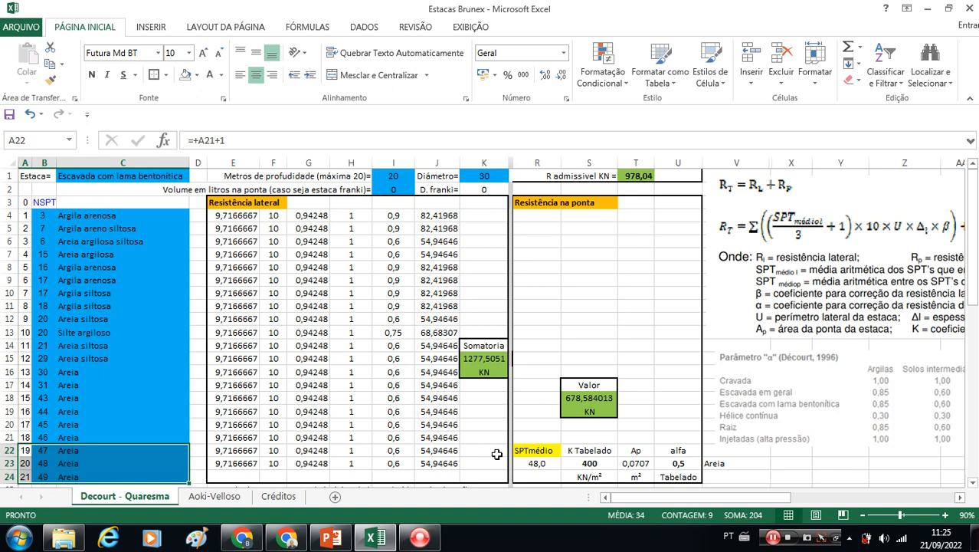
pyautogui.click(398, 176)
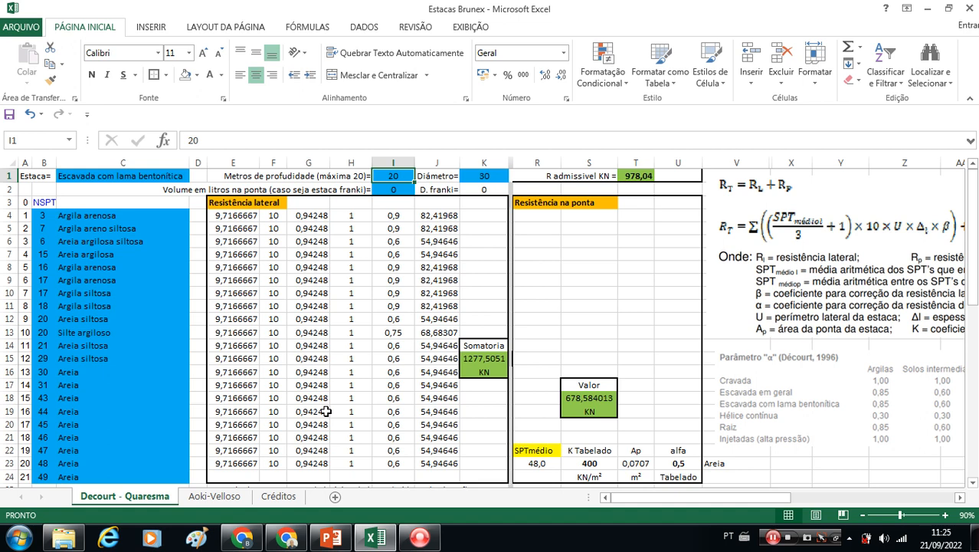
# Open the Aoki-Velloso sheet and slightly enlarge the soil and pile parameter table image to fill the PONTA block's width
pyautogui.click(215, 497)
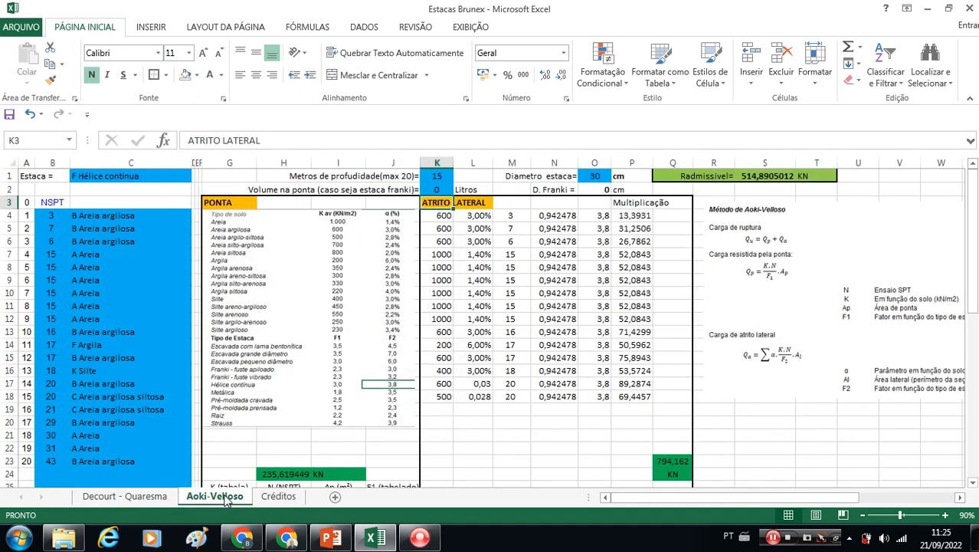
pyautogui.click(386, 359)
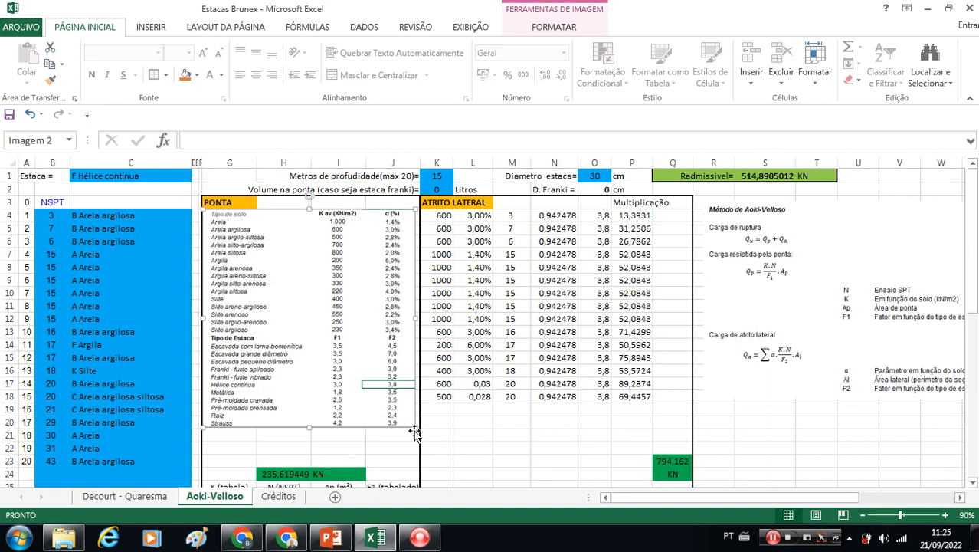
pyautogui.moveTo(416, 427); pyautogui.dragTo(419, 430)
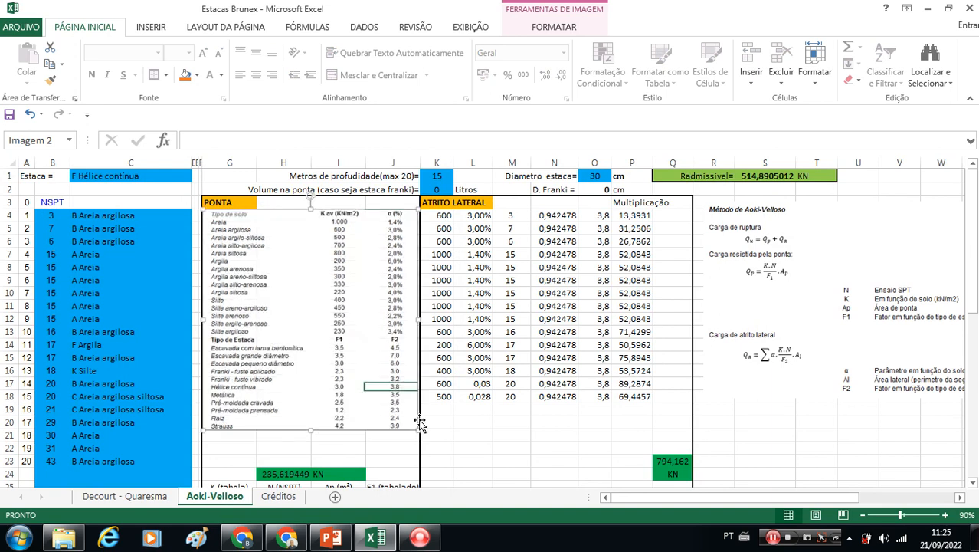
pyautogui.click(972, 485)
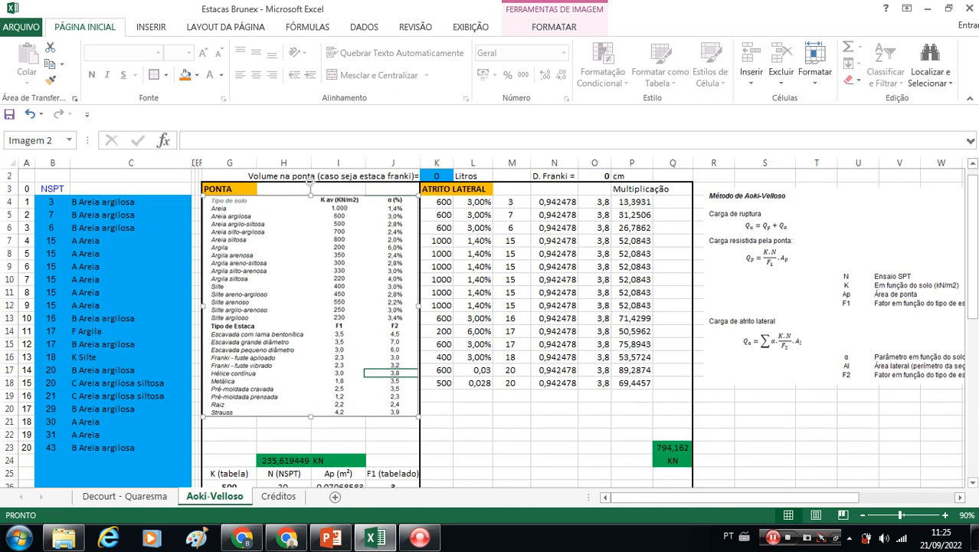
pyautogui.click(971, 164)
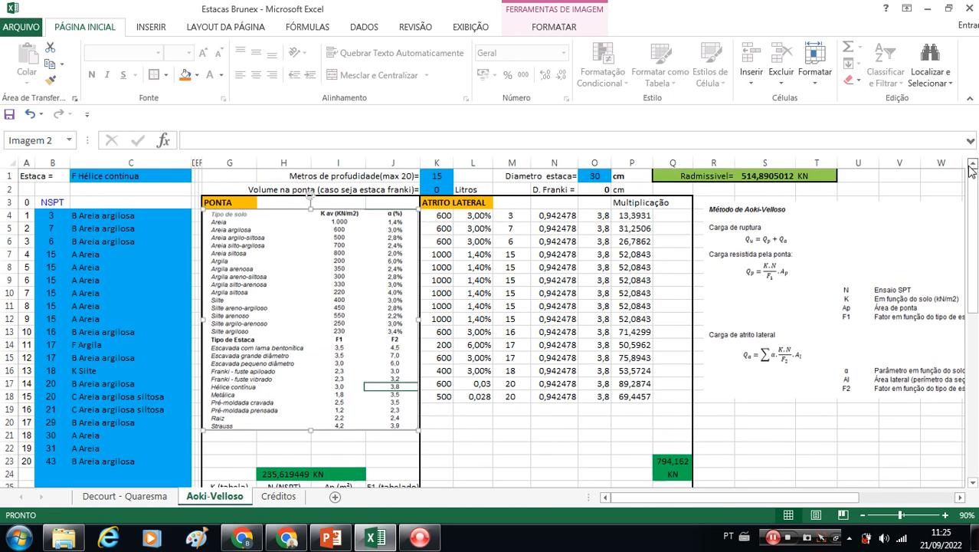
# Compare the K values in the ATRITO LATERAL block with the soil types of layers 1, 4 and 10
pyautogui.click(452, 204)
pyautogui.click(449, 218)
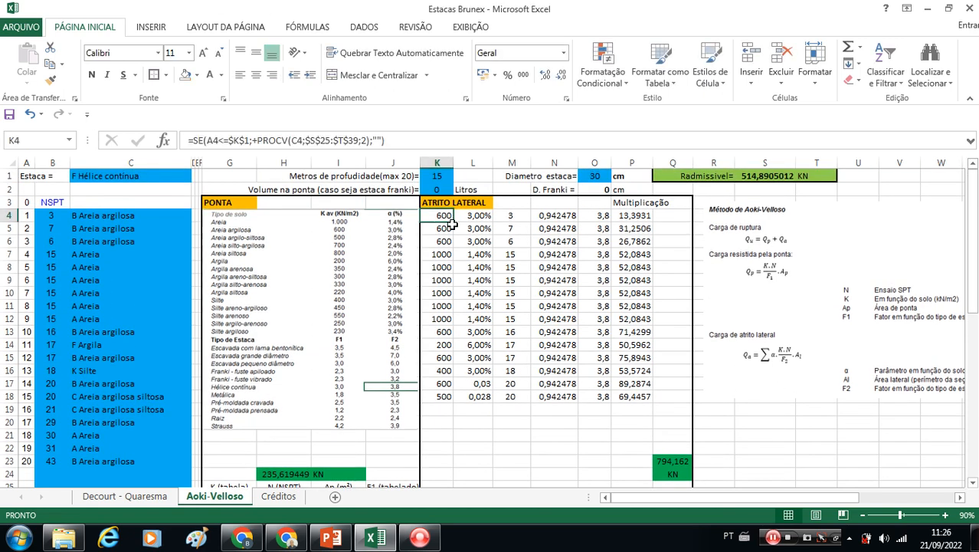
pyautogui.click(86, 217)
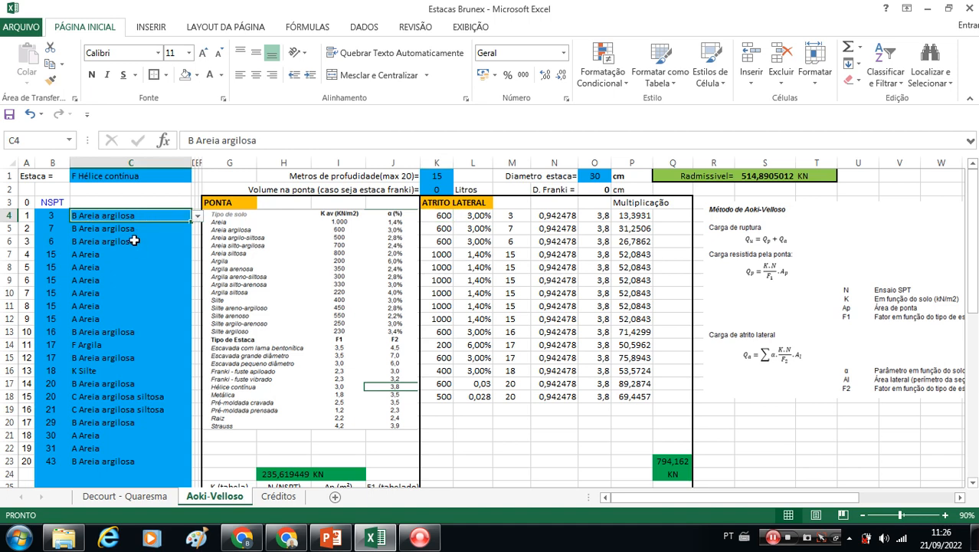
pyautogui.click(442, 217)
pyautogui.click(102, 256)
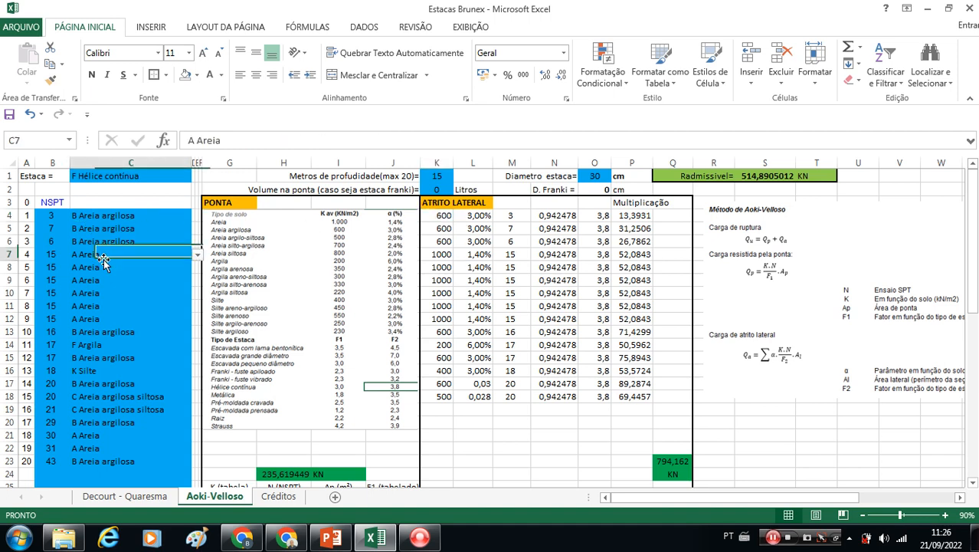
pyautogui.click(443, 254)
pyautogui.click(93, 333)
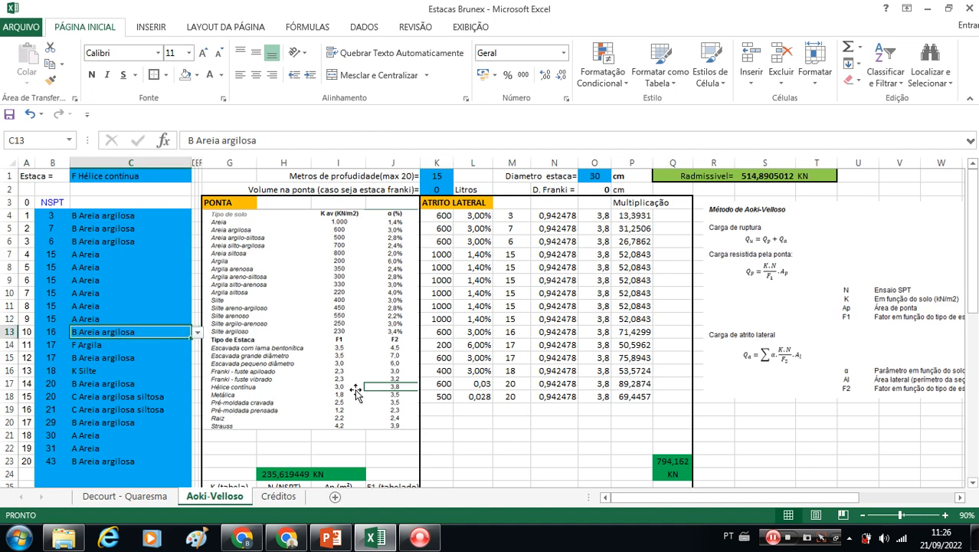
# Check the K formula of layer 10 and the soil types offered for layer 5
pyautogui.click(446, 332)
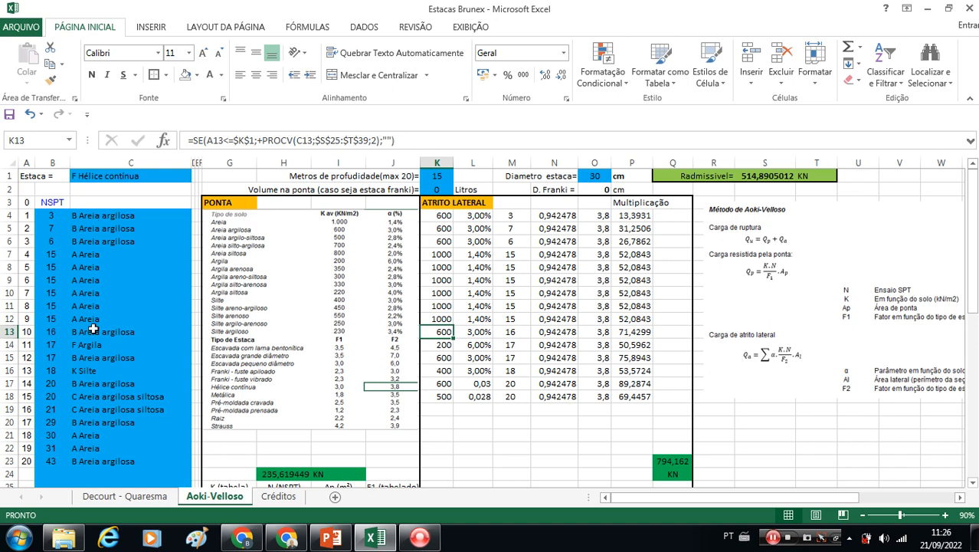
pyautogui.click(115, 266)
pyautogui.click(198, 267)
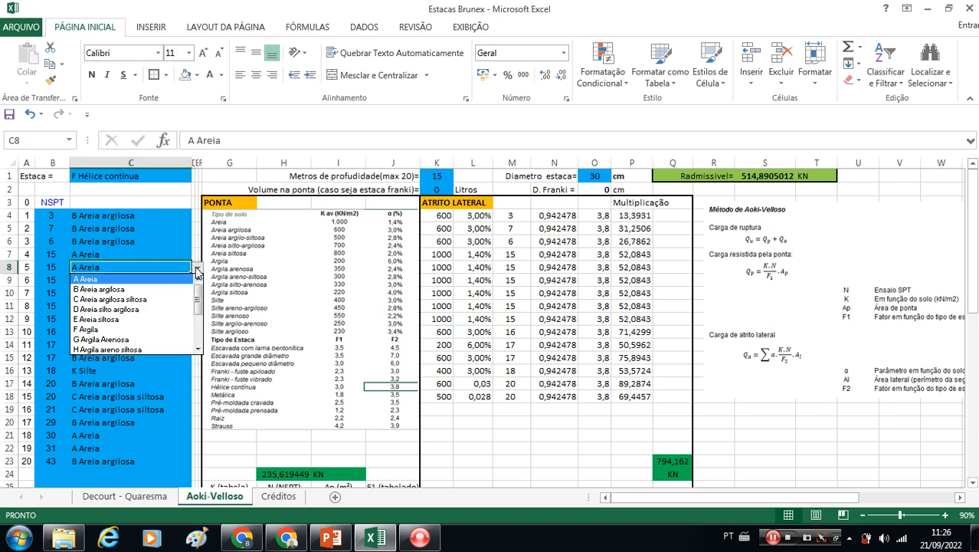
pyautogui.moveTo(196, 304); pyautogui.dragTo(202, 276)
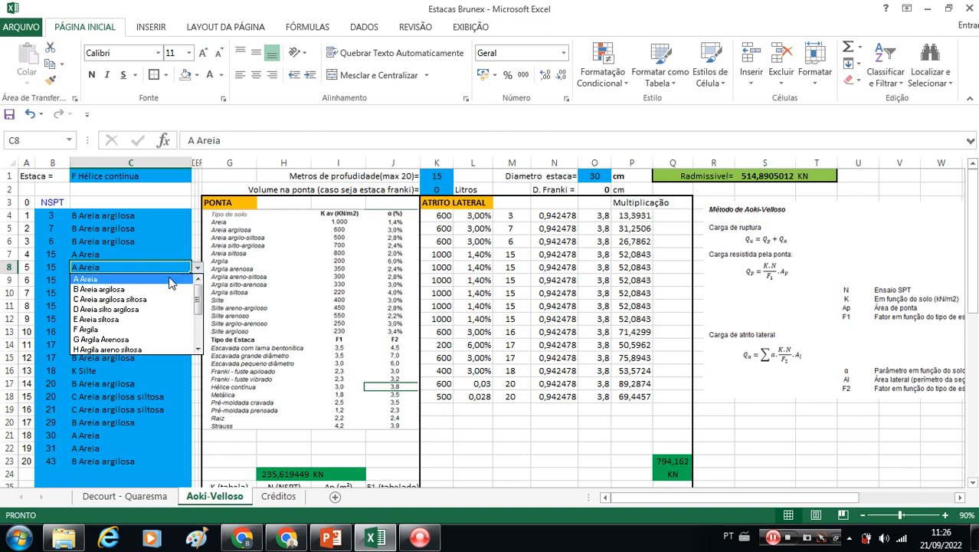
pyautogui.click(126, 248)
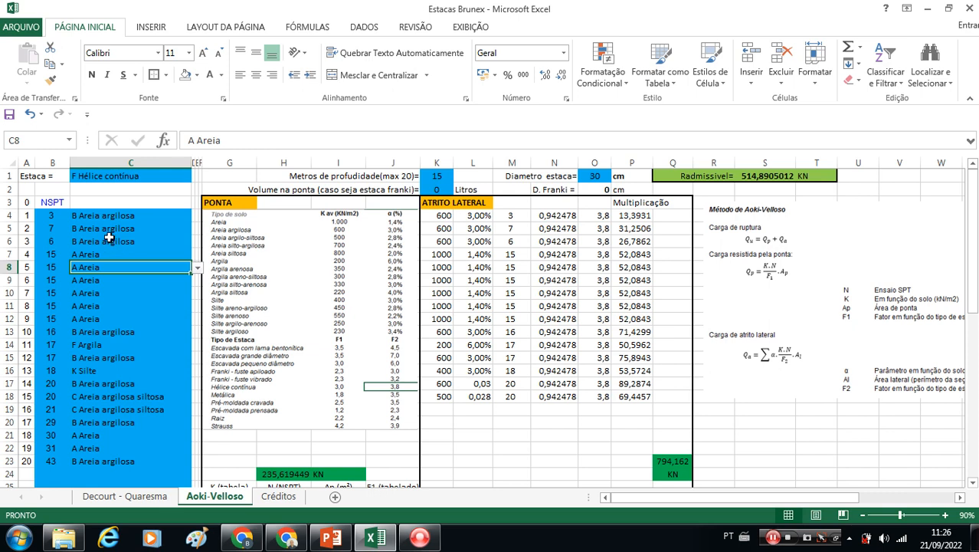
# Set the pile type to C Escavada com pequeno diâmetro
pyautogui.click(152, 176)
pyautogui.click(198, 176)
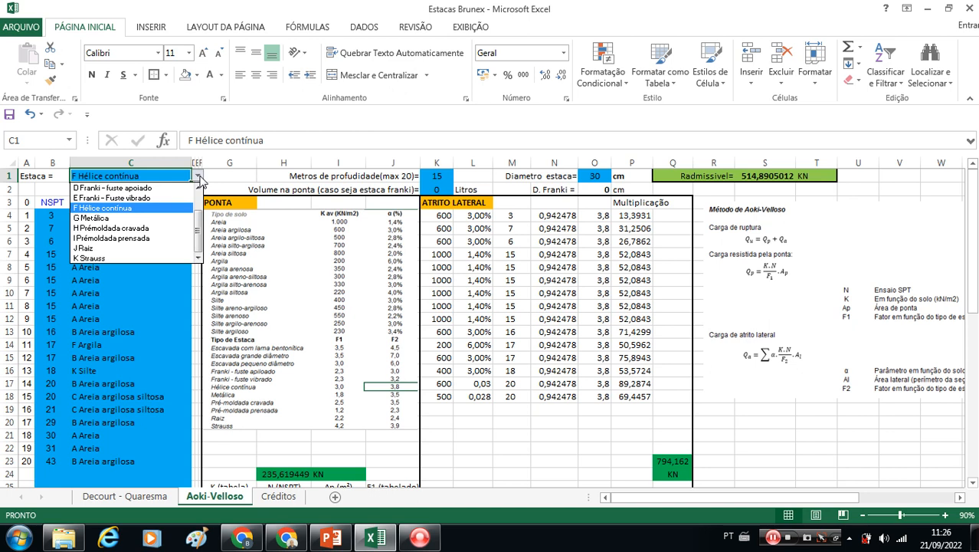
pyautogui.moveTo(199, 222); pyautogui.dragTo(198, 204)
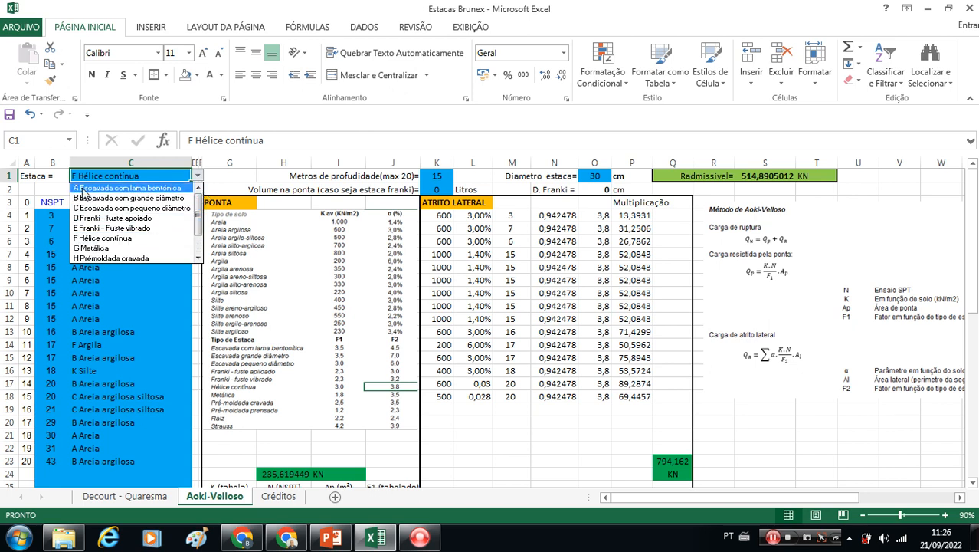
pyautogui.click(134, 208)
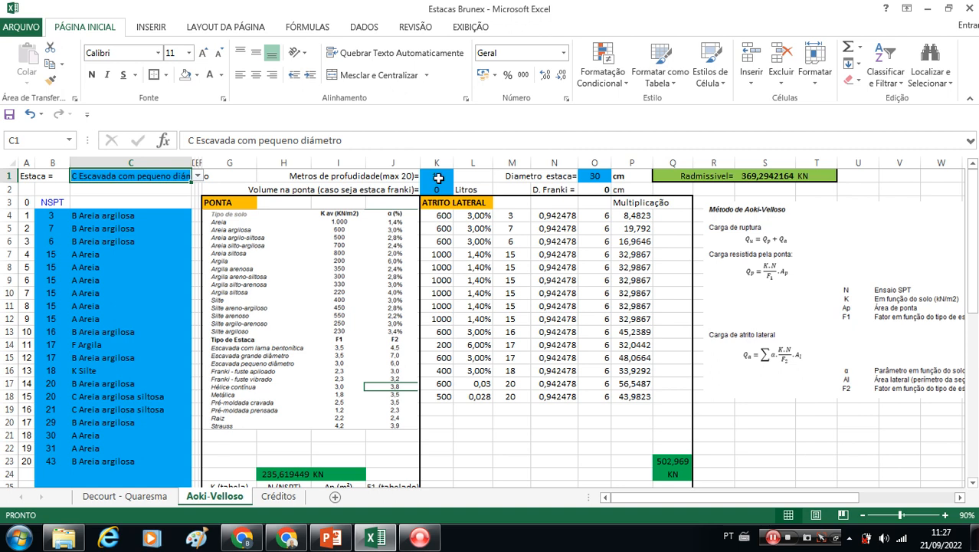
# Slightly enlarge the Método de Aoki-Velloso formula image so it meets the edge of the ATRITO LATERAL block
pyautogui.click(438, 177)
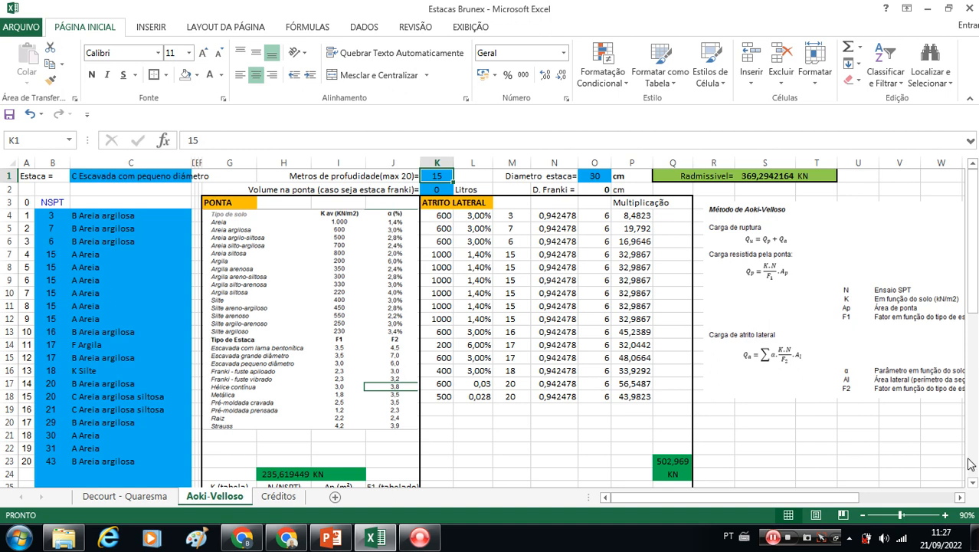
pyautogui.click(774, 301)
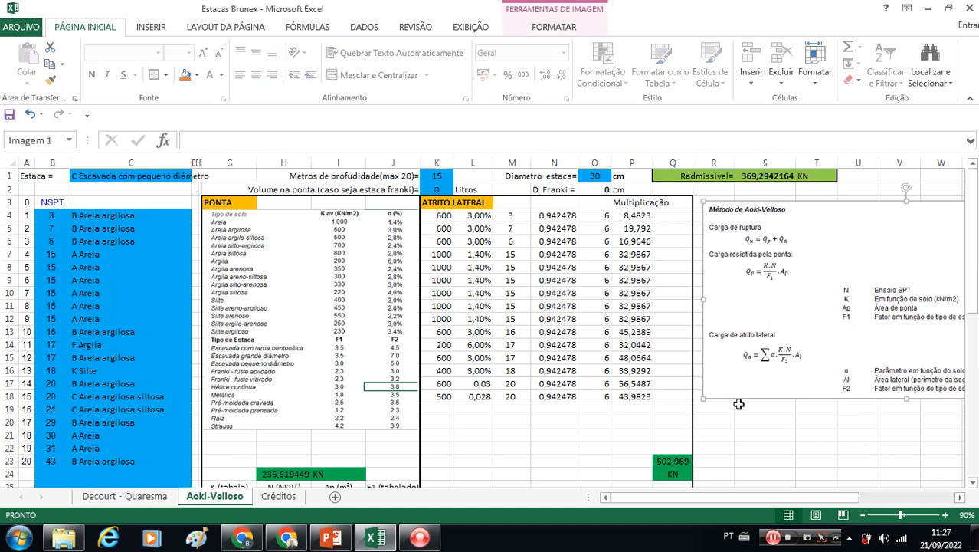
pyautogui.moveTo(698, 400); pyautogui.dragTo(693, 404)
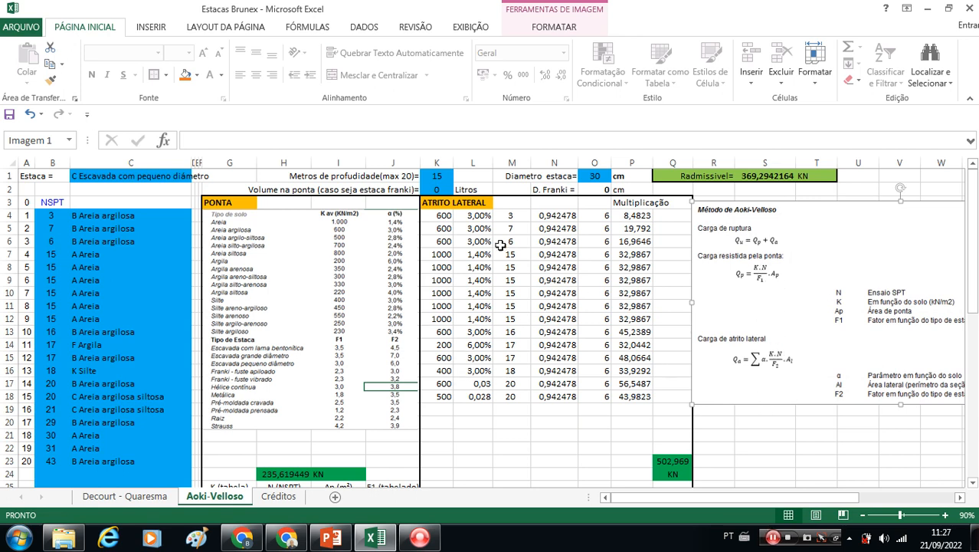
# Examine the alpha, NSPT and perimeter formulas of layer 1 and the column captions below the ATRITO LATERAL block
pyautogui.click(489, 218)
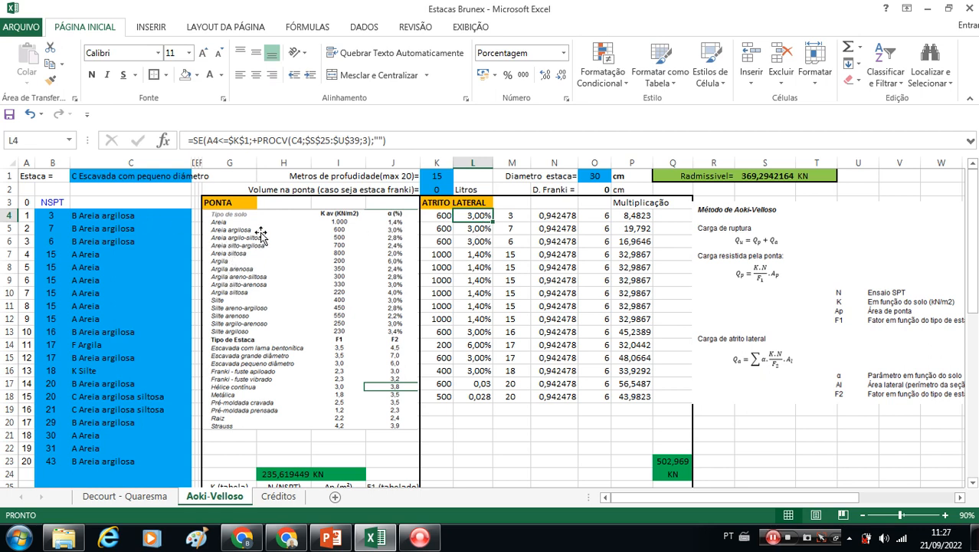
pyautogui.click(512, 215)
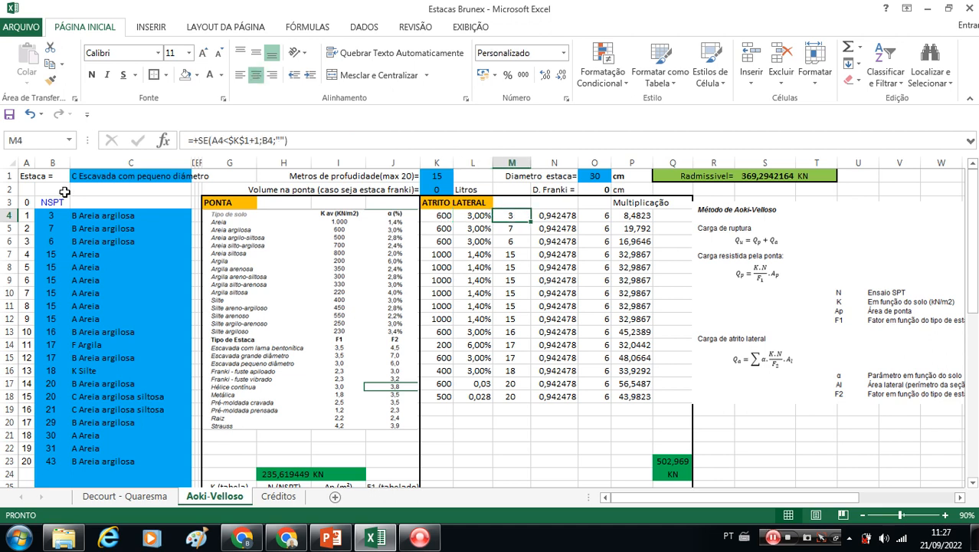
pyautogui.click(559, 216)
pyautogui.click(973, 484)
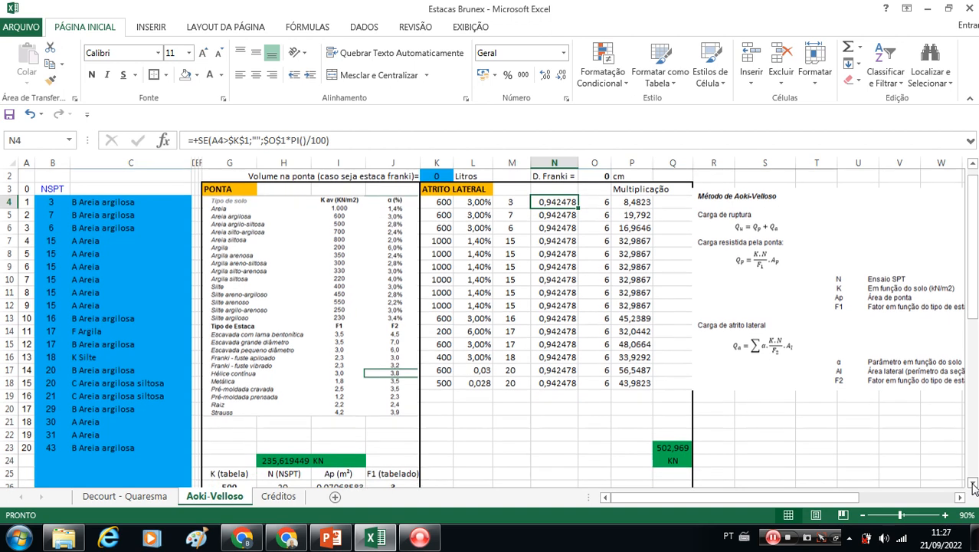
pyautogui.click(972, 484)
pyautogui.click(972, 484)
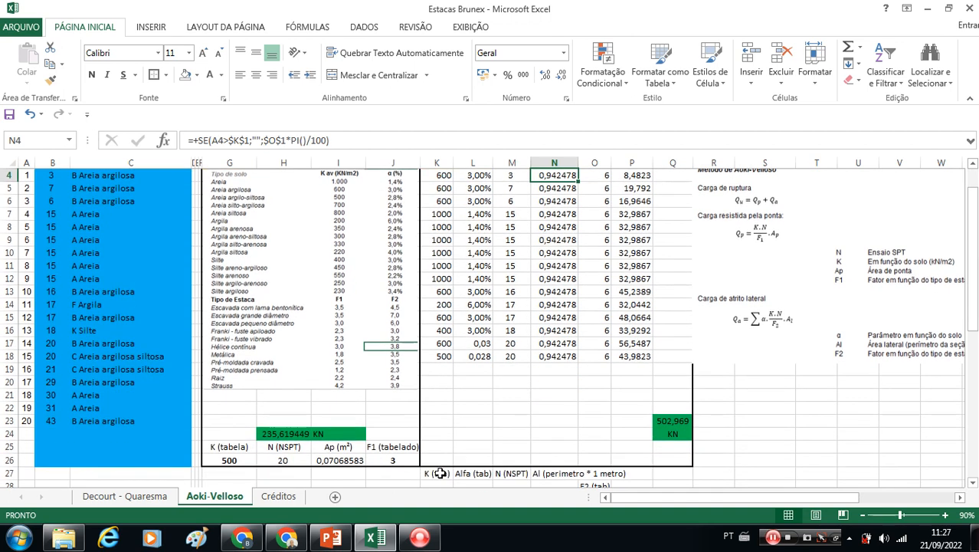
pyautogui.click(548, 475)
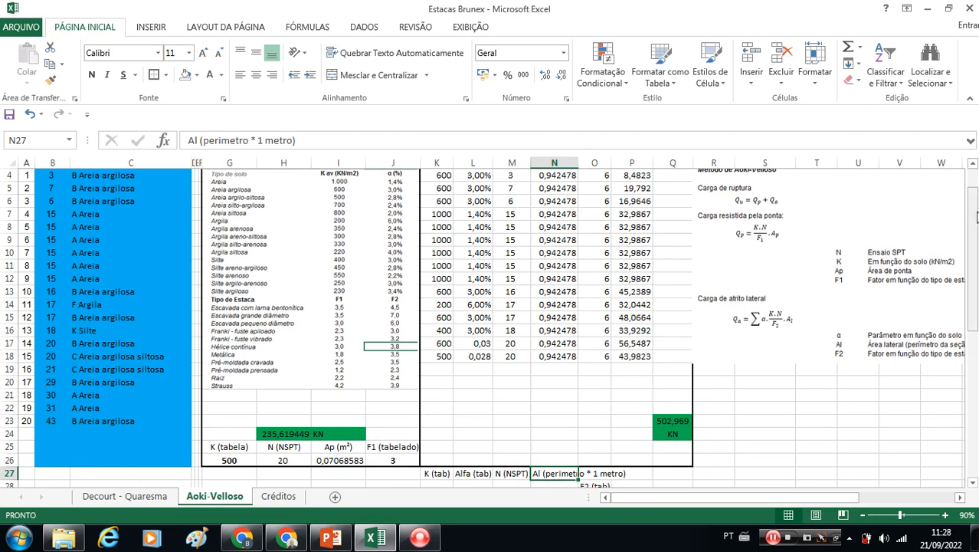
pyautogui.moveTo(972, 230); pyautogui.dragTo(972, 208)
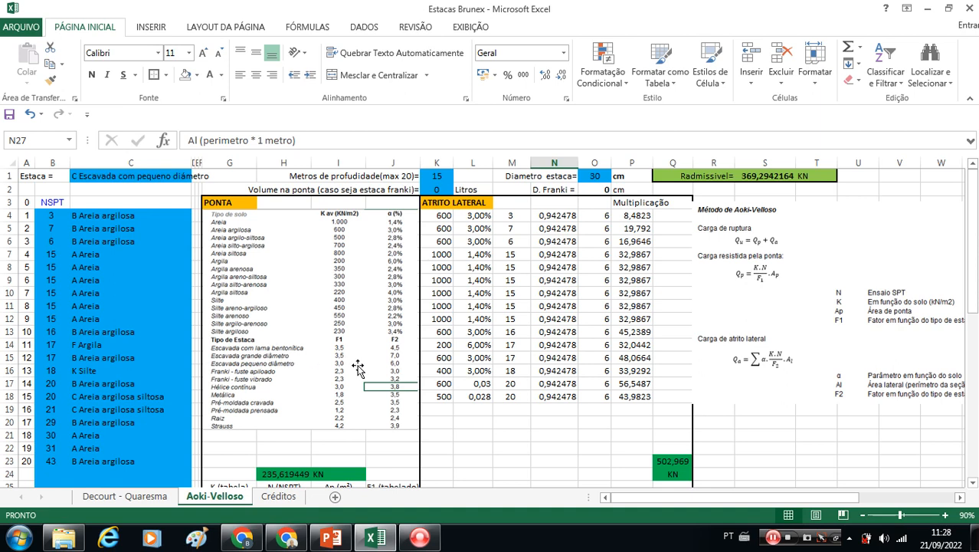
# Compare the F2 formulas of layers 1, 3, 8, 11 and 15 in the ATRITO LATERAL block
pyautogui.click(600, 216)
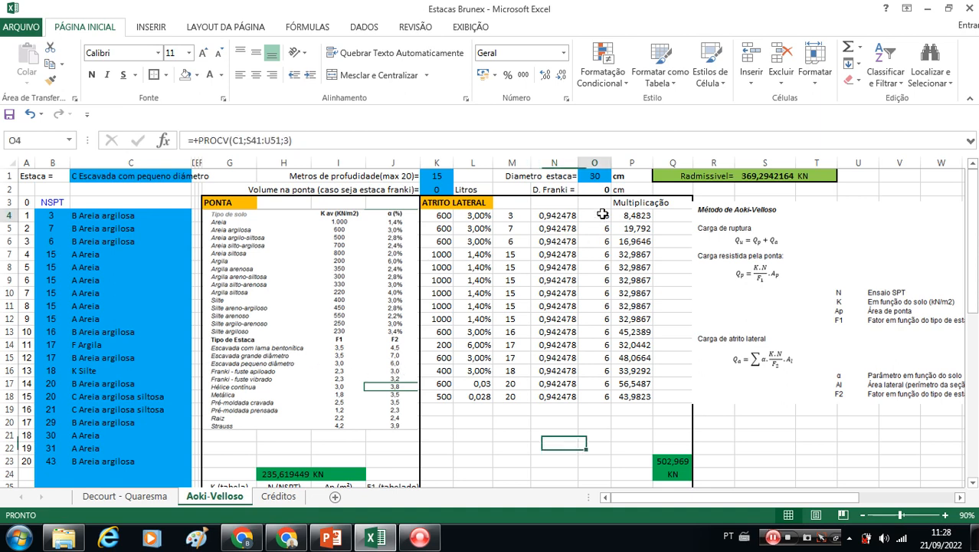
pyautogui.click(603, 239)
pyautogui.click(604, 305)
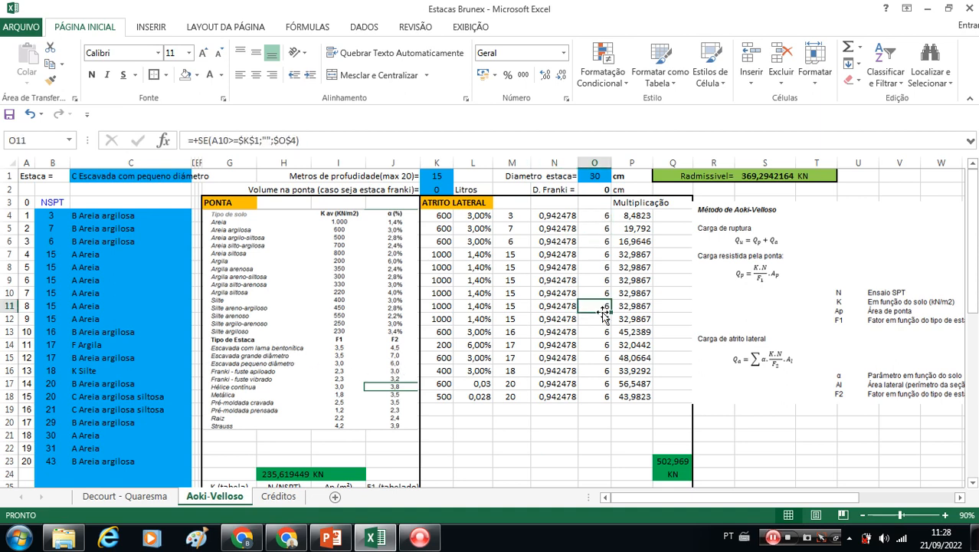
pyautogui.click(604, 345)
pyautogui.click(602, 397)
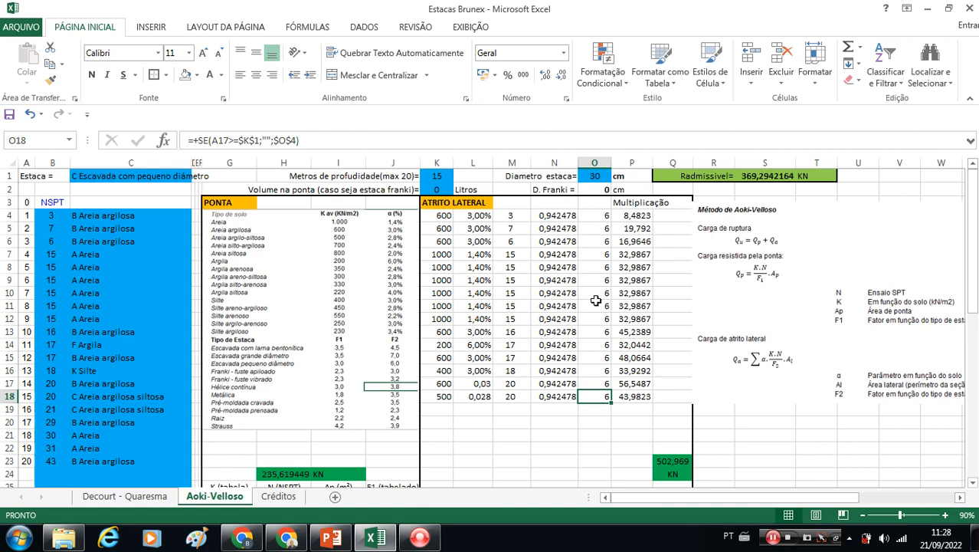
pyautogui.click(598, 217)
pyautogui.click(609, 242)
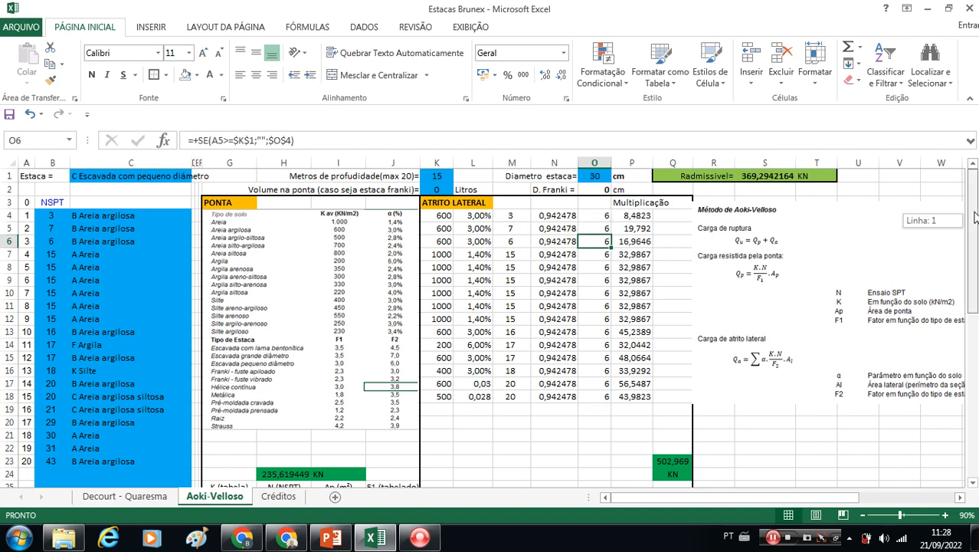
# Check the lateral friction sum formula and add a centred label "Valor" in cell Q22 above it
pyautogui.click(682, 459)
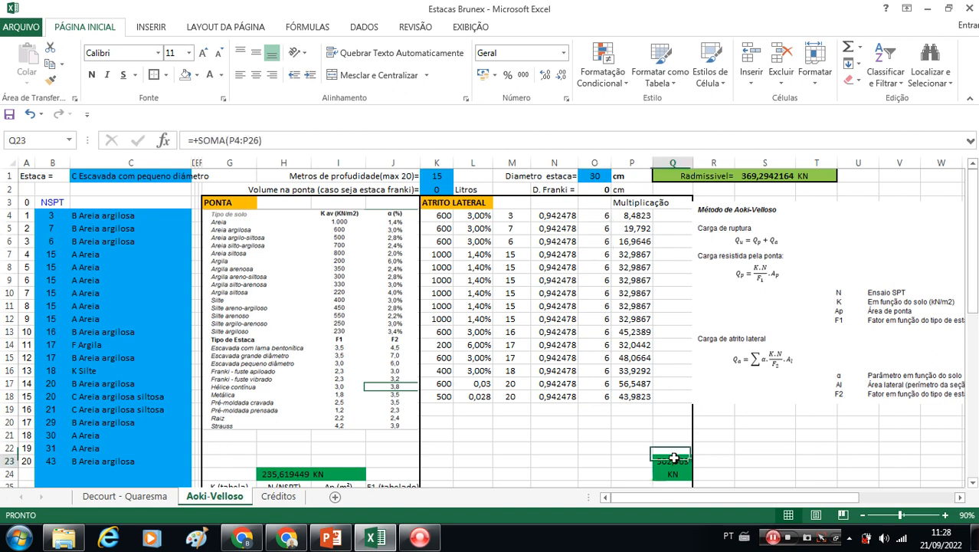
pyautogui.click(671, 447)
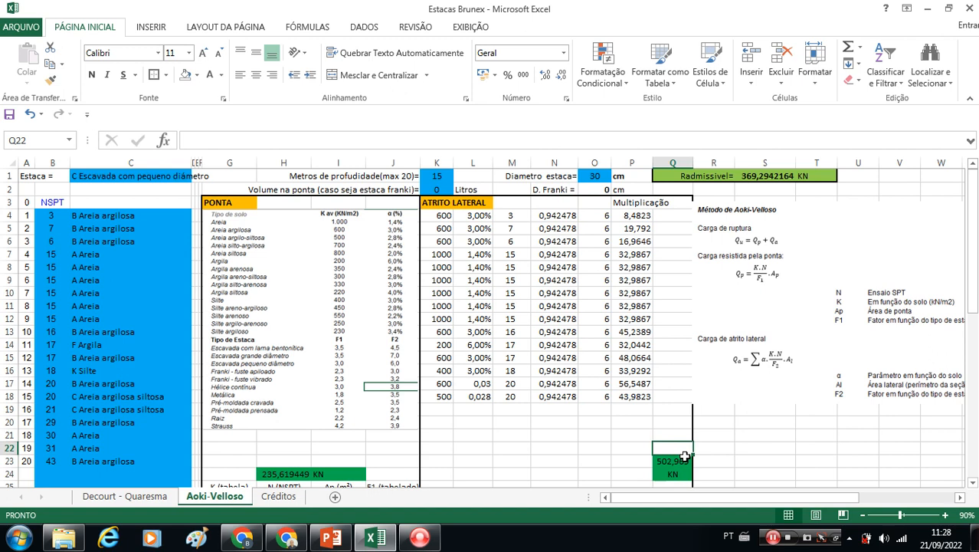
pyautogui.write('Valor')
pyautogui.press('Return')
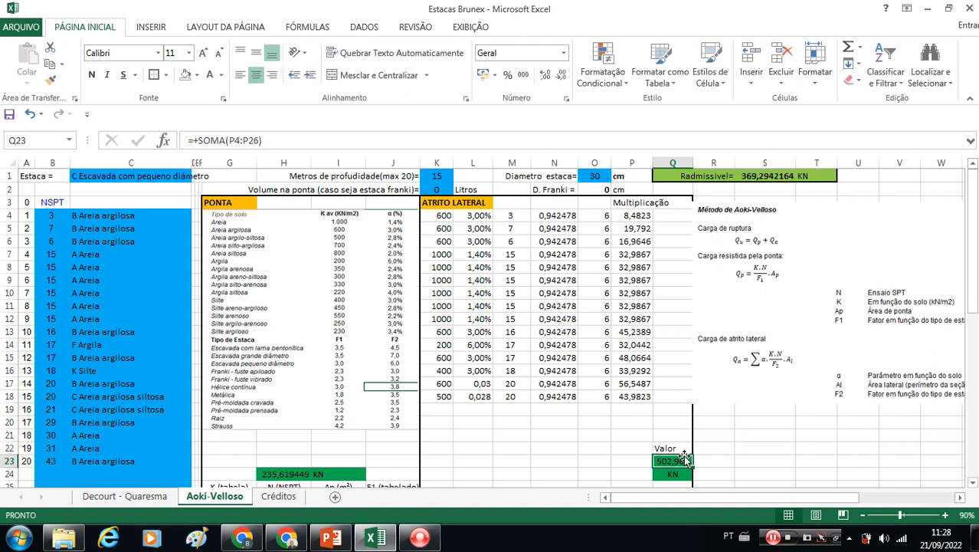
pyautogui.click(682, 449)
pyautogui.click(256, 75)
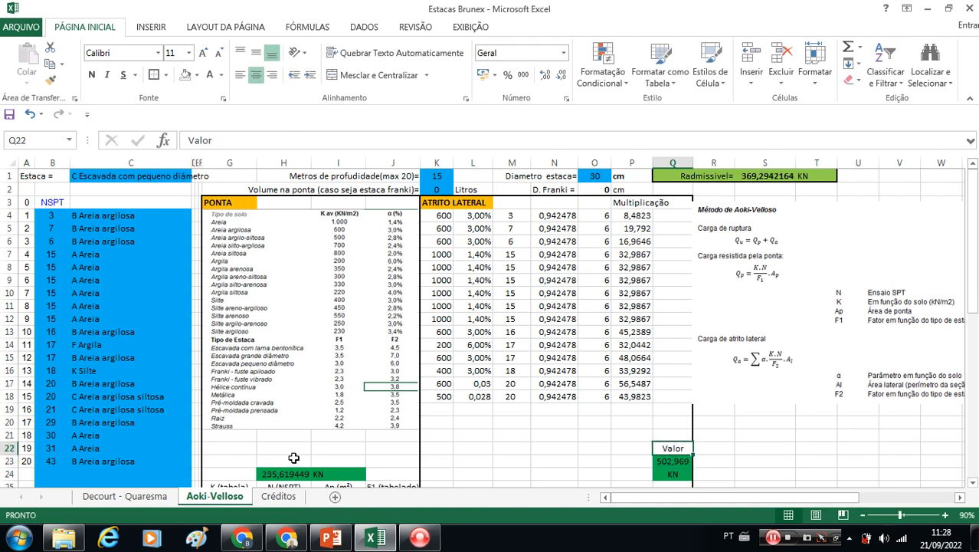
# Label the PONTA result "Somatoria" in cell H23
pyautogui.click(294, 460)
pyautogui.write('Somat')
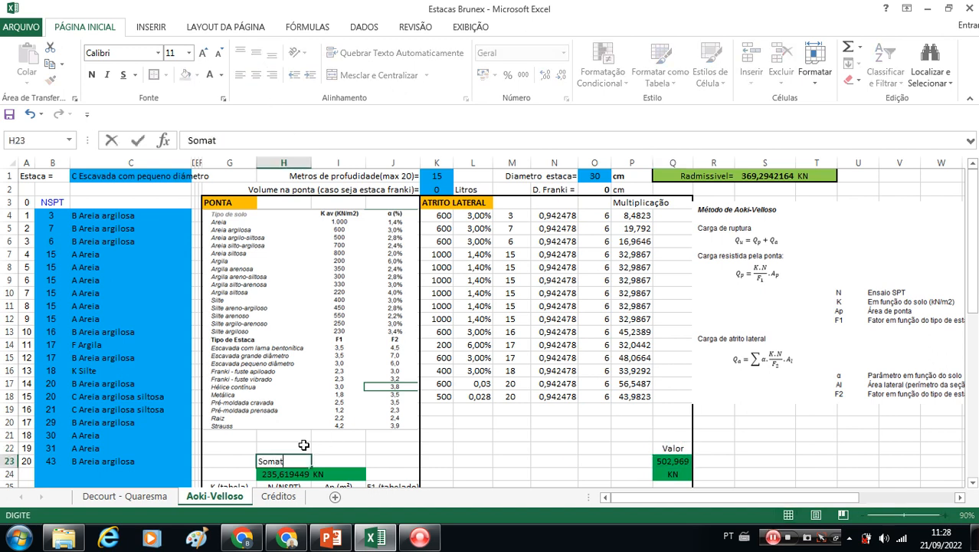
pyautogui.write('oria')
pyautogui.press('Return')
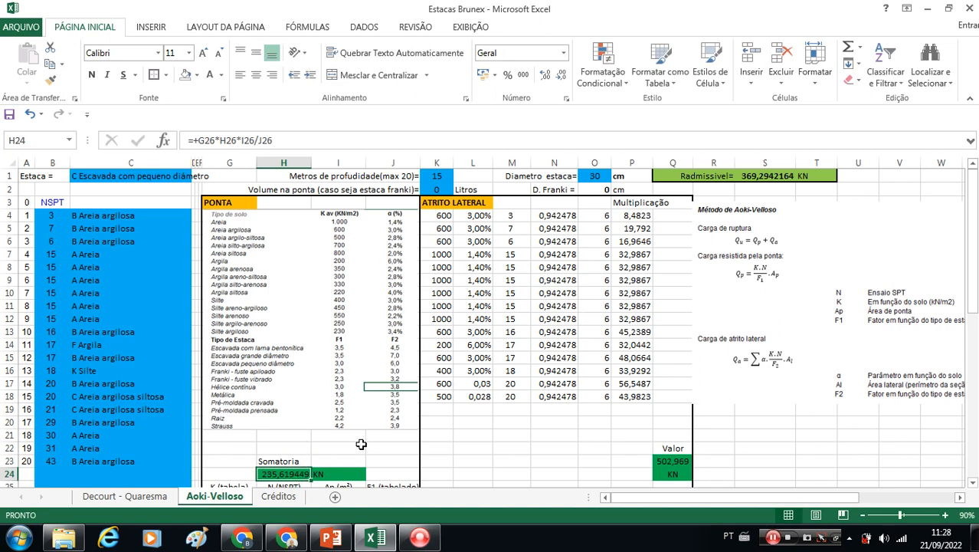
# Change the label above the lateral friction total to "Somatoria" and the one above the PONTA result to "Valor"
pyautogui.click(674, 450)
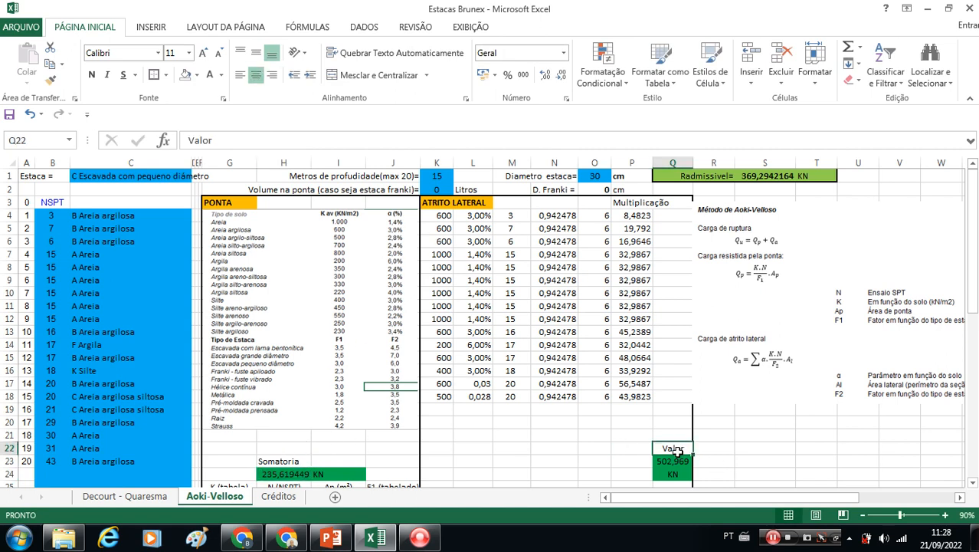
pyautogui.write('Somatoria')
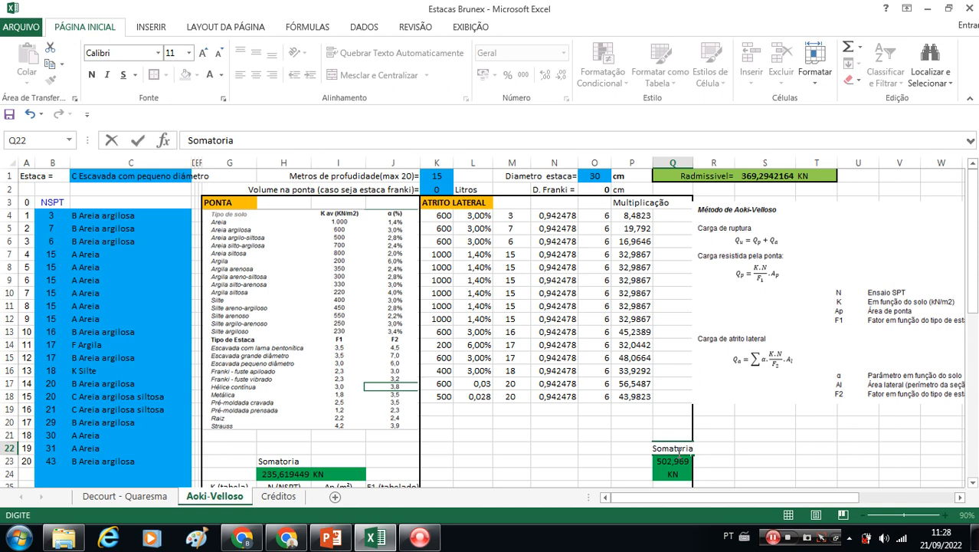
pyautogui.press('Return')
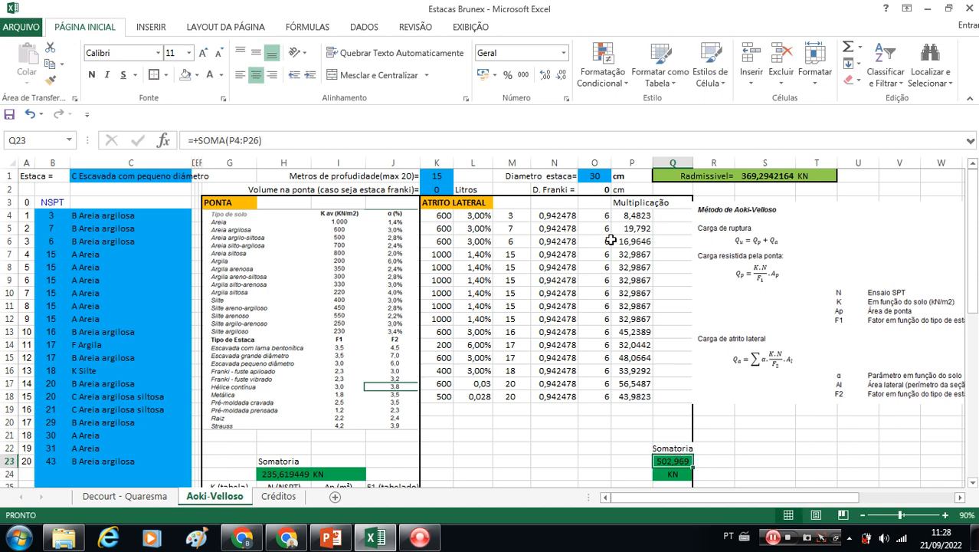
pyautogui.click(289, 462)
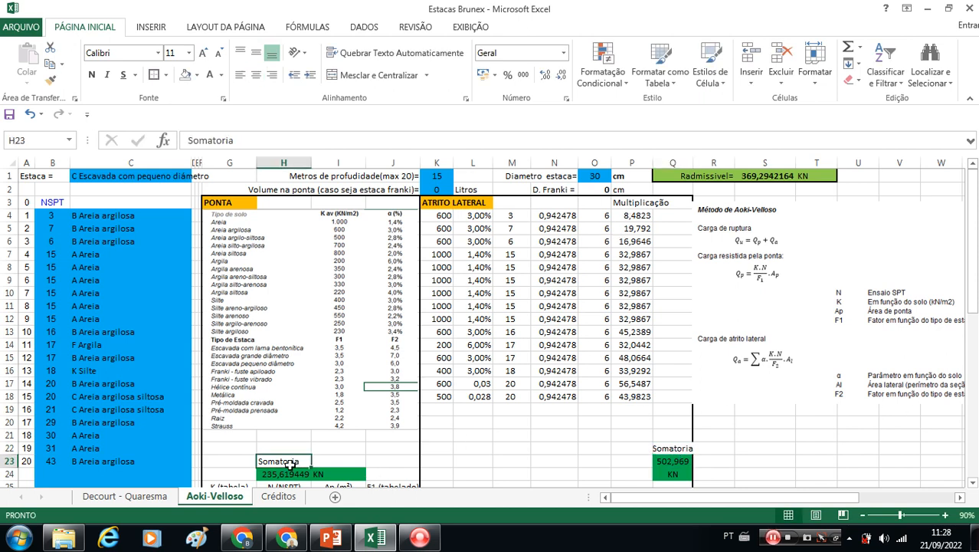
pyautogui.write('Valor')
pyautogui.press('Return')
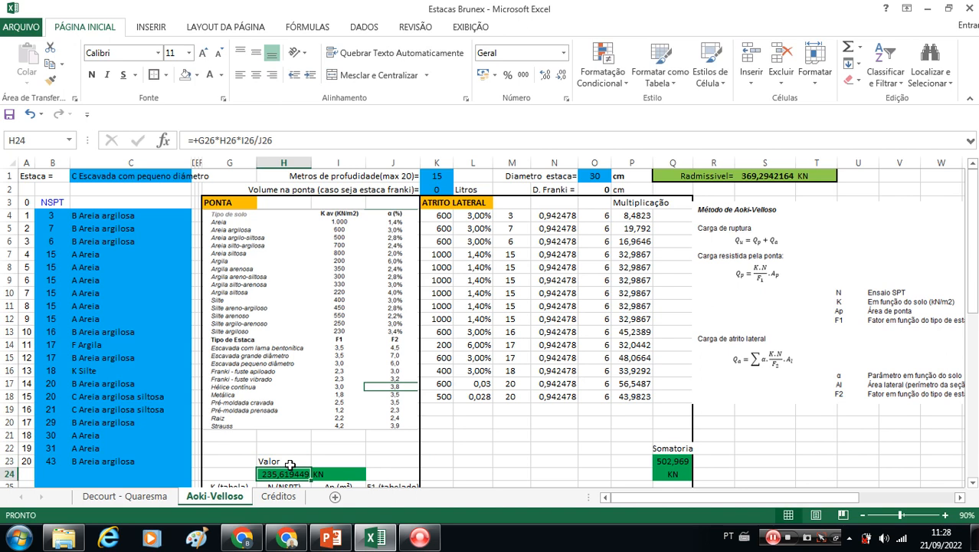
# Examine the K, N (NSPT), Ap and F1 values below the PONTA result
pyautogui.click(971, 483)
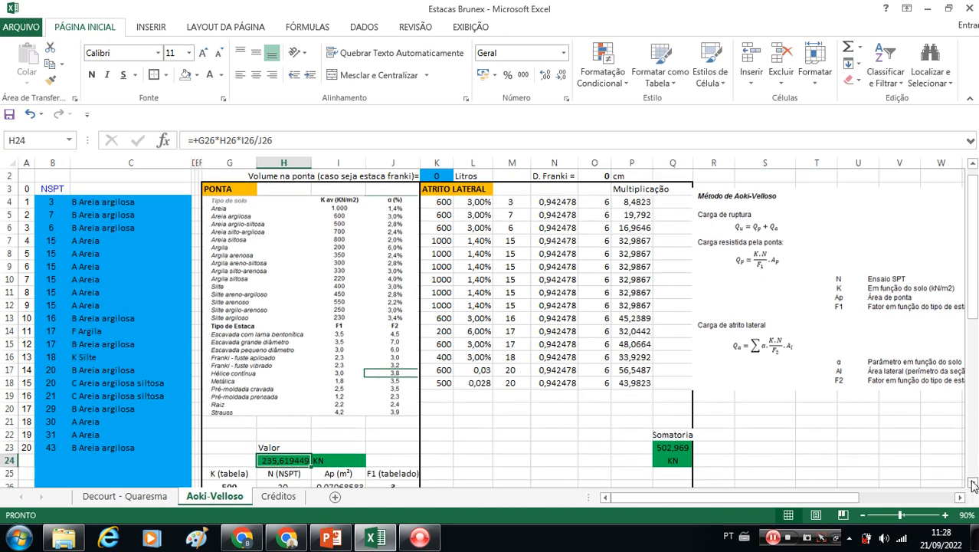
pyautogui.click(972, 482)
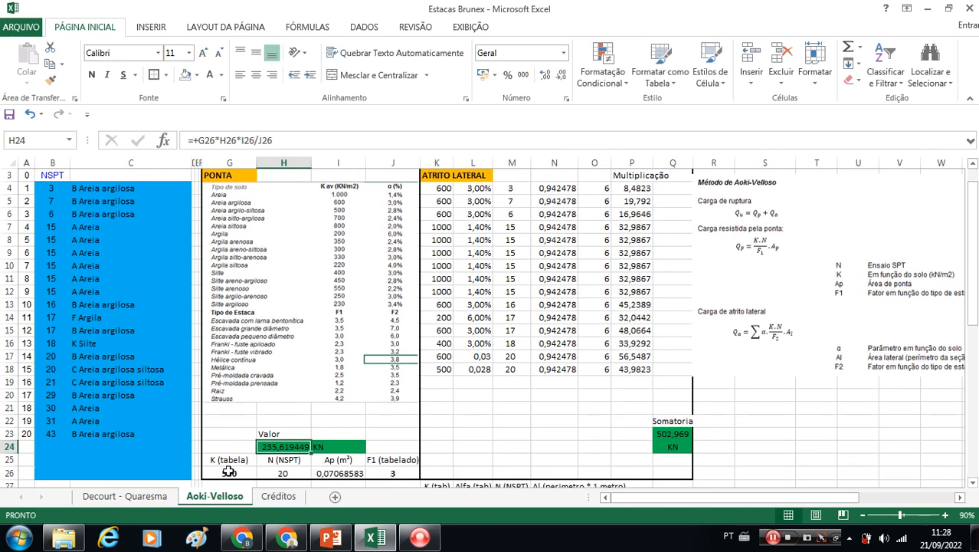
pyautogui.click(10, 291)
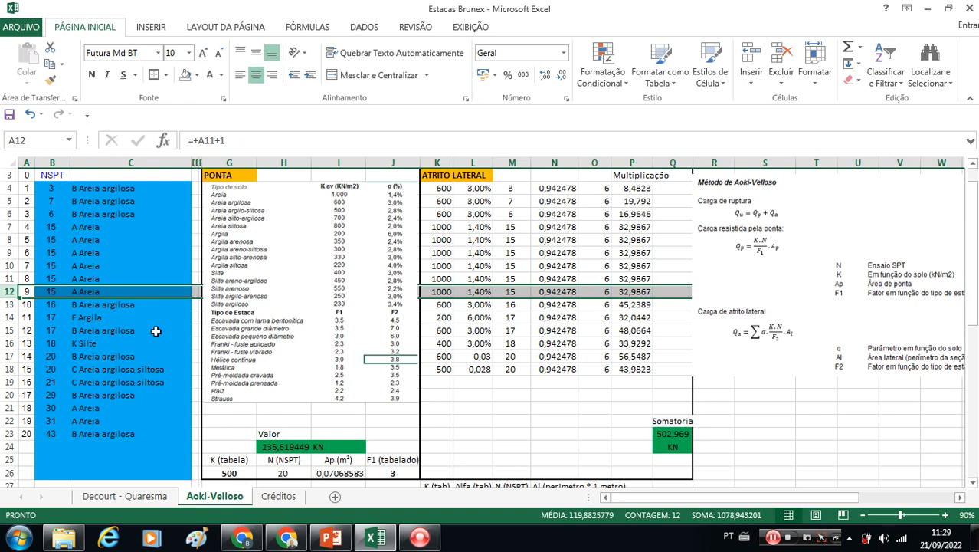
pyautogui.click(773, 539)
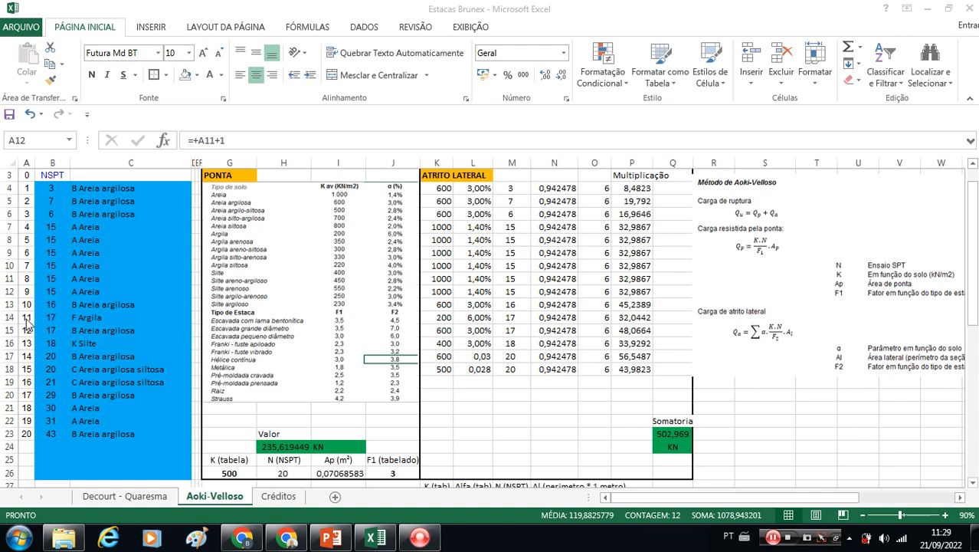
# Examine the 15 m depth row of the soil profile and the formula behind the PONTA result
pyautogui.click(12, 368)
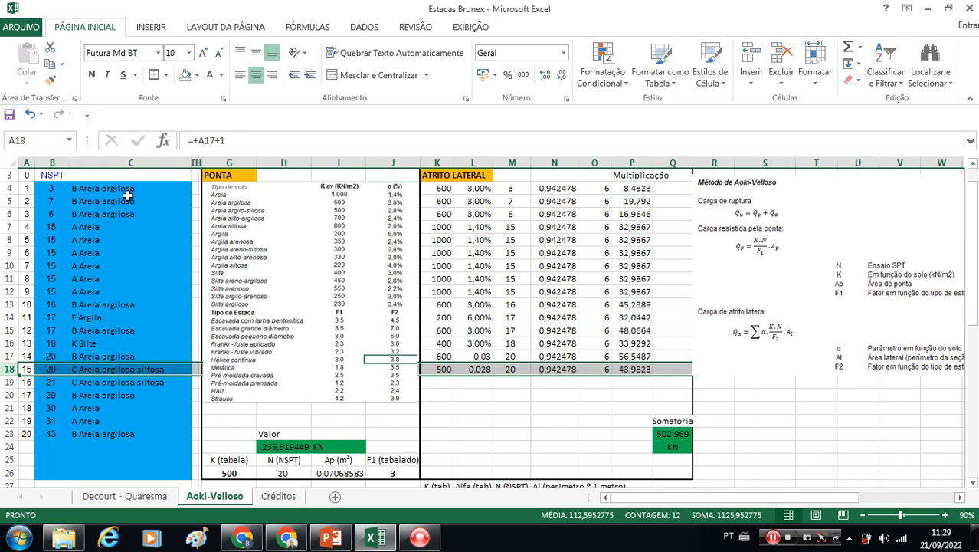
pyautogui.moveTo(973, 245); pyautogui.dragTo(973, 221)
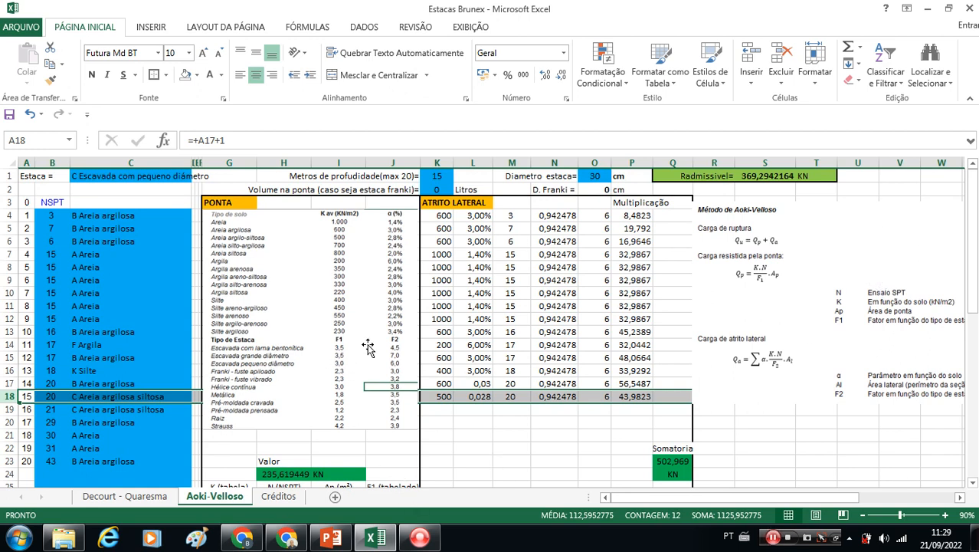
pyautogui.click(275, 476)
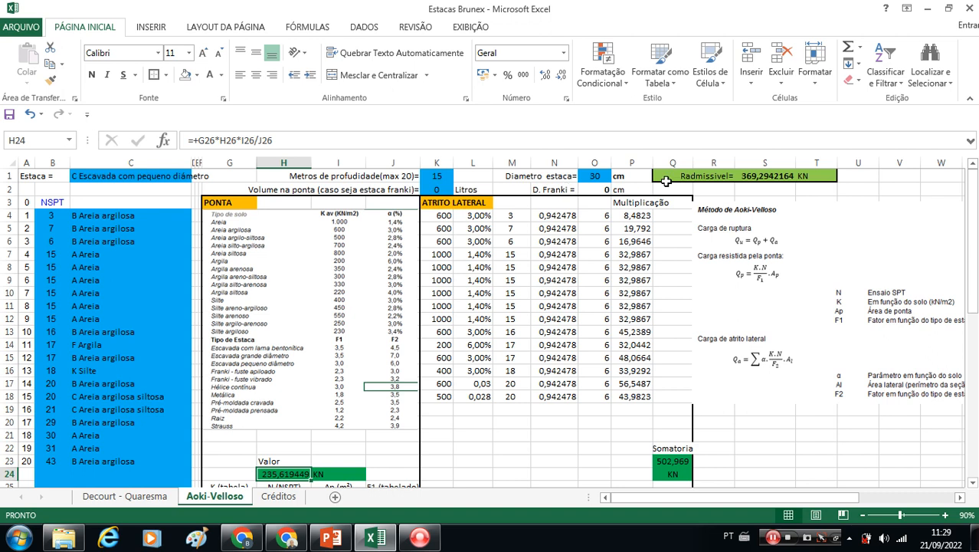
# Try pile depths of 20 m and 5 m in cell K1 to compare the admissible loads
pyautogui.click(437, 172)
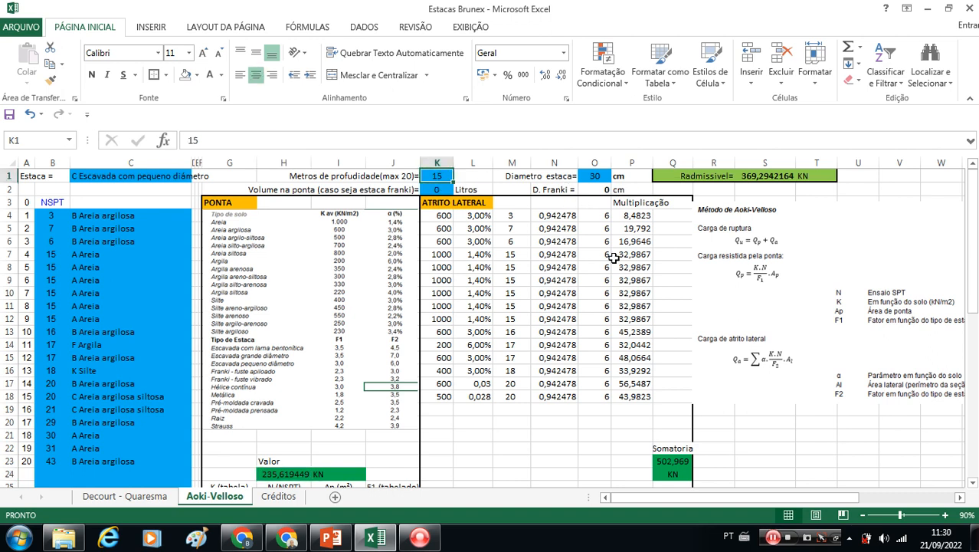
pyautogui.write('20')
pyautogui.press('Return')
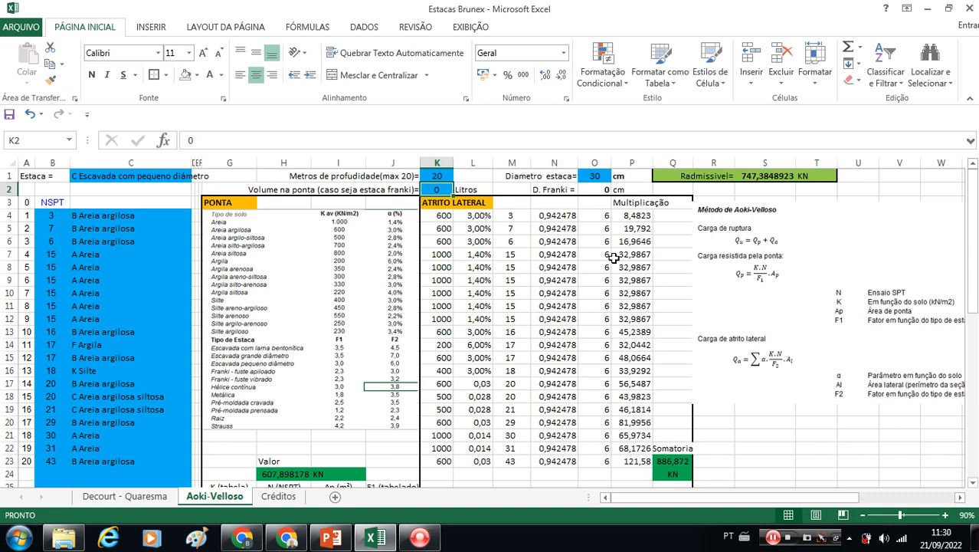
pyautogui.press('Up')
pyautogui.write('5')
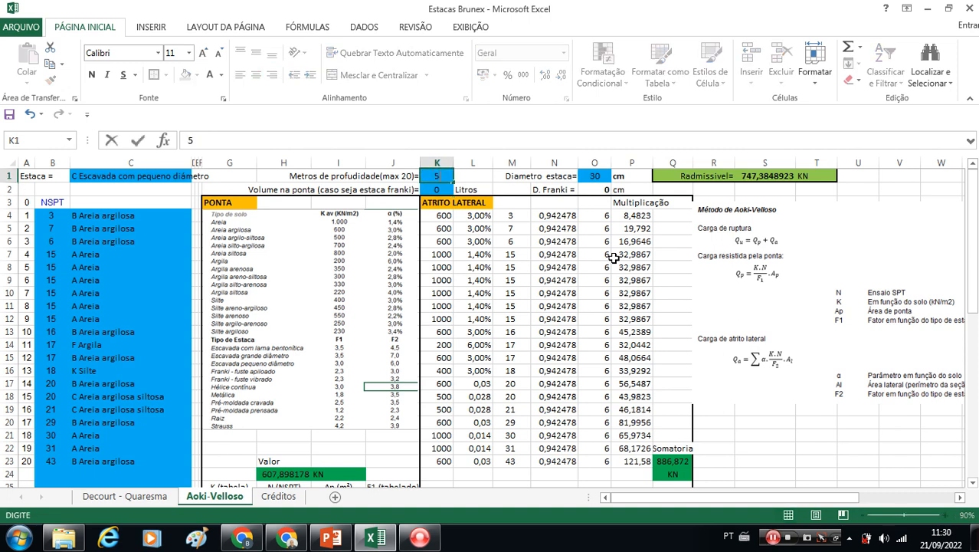
pyautogui.press('Return')
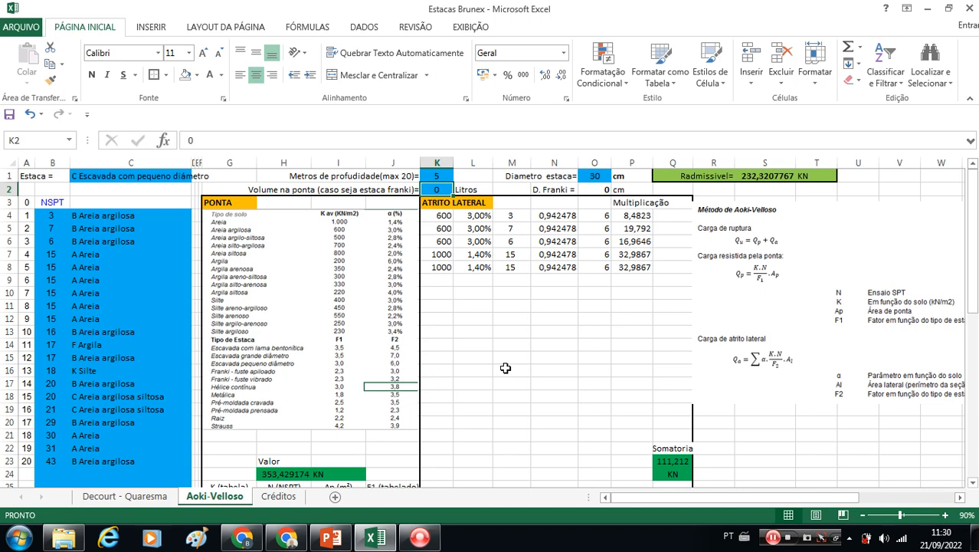
# Set the pile depth in cell K1 to 12 m
pyautogui.moveTo(758, 260); pyautogui.dragTo(763, 260)
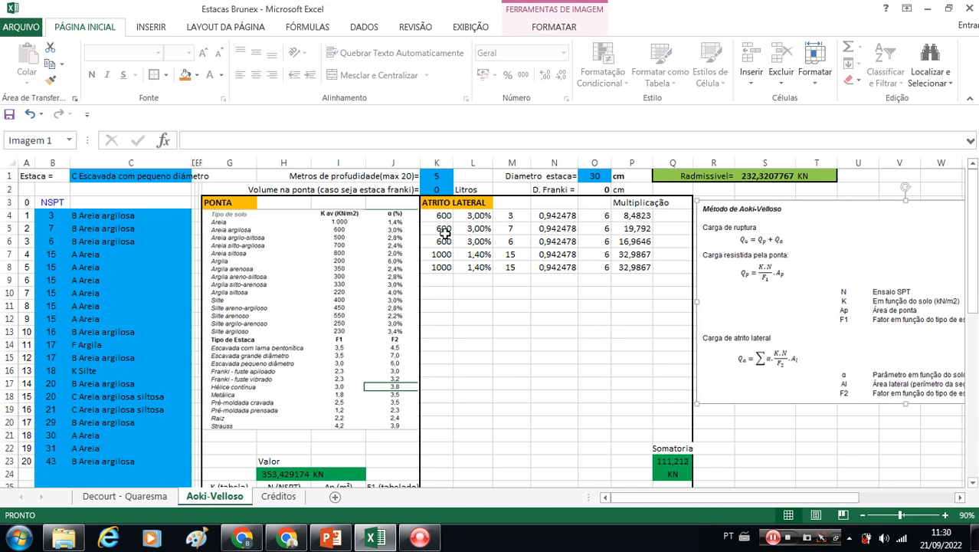
pyautogui.click(438, 179)
pyautogui.write('12')
pyautogui.press('Return')
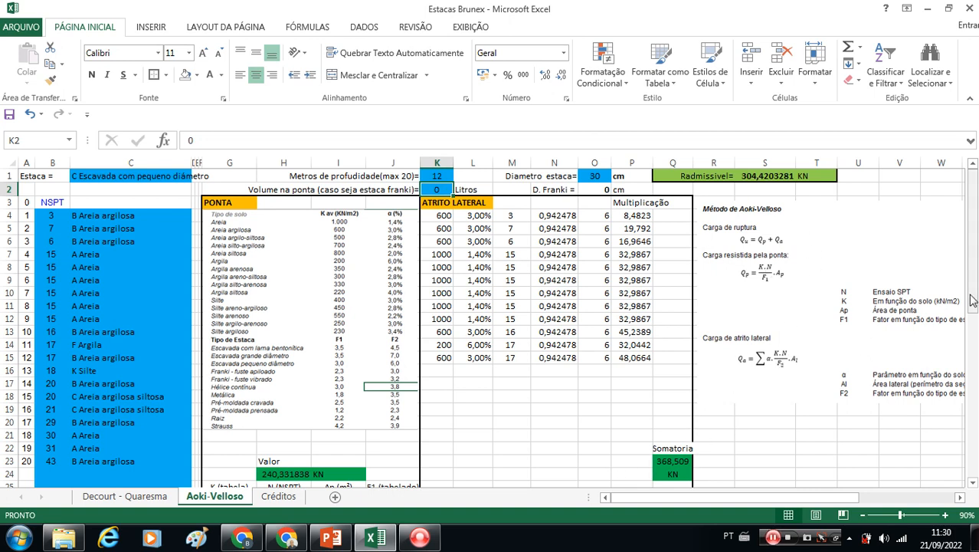
# Check the admissible load formula in cell S1 and the tip and lateral friction cells it references
pyautogui.moveTo(971, 296)
pyautogui.mouseDown()
pyautogui.moveTo(975, 308)
pyautogui.moveTo(978, 293)
pyautogui.mouseUp()
pyautogui.click(737, 173)
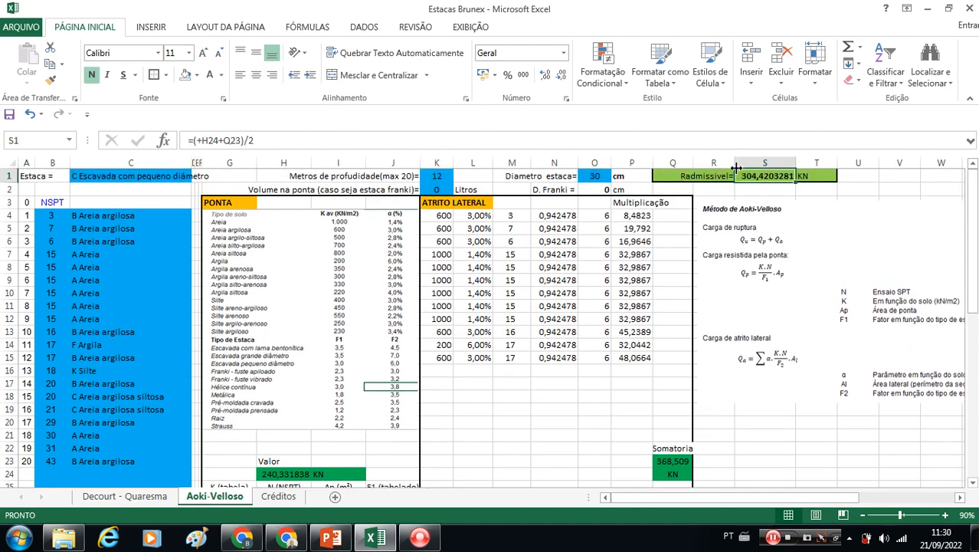
pyautogui.click(644, 138)
pyautogui.press('Return')
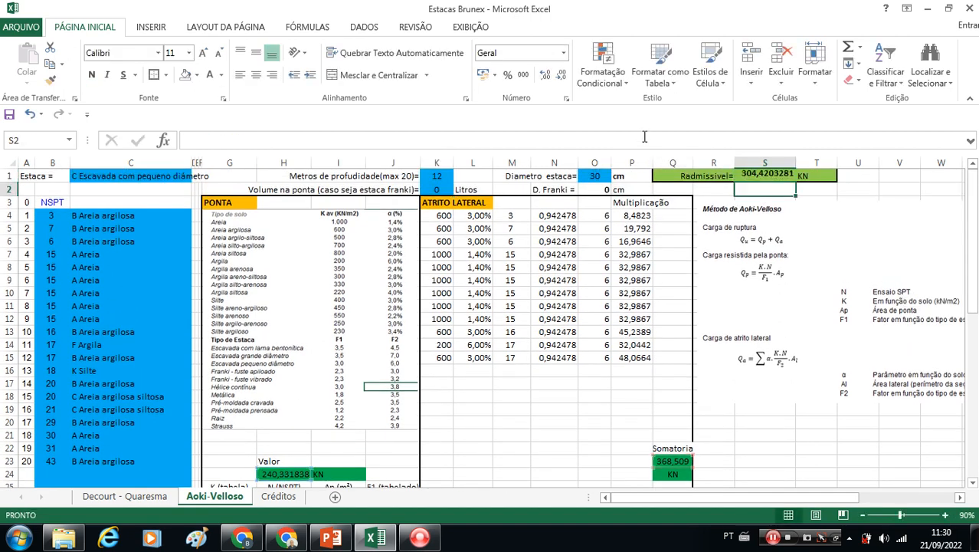
pyautogui.click(762, 173)
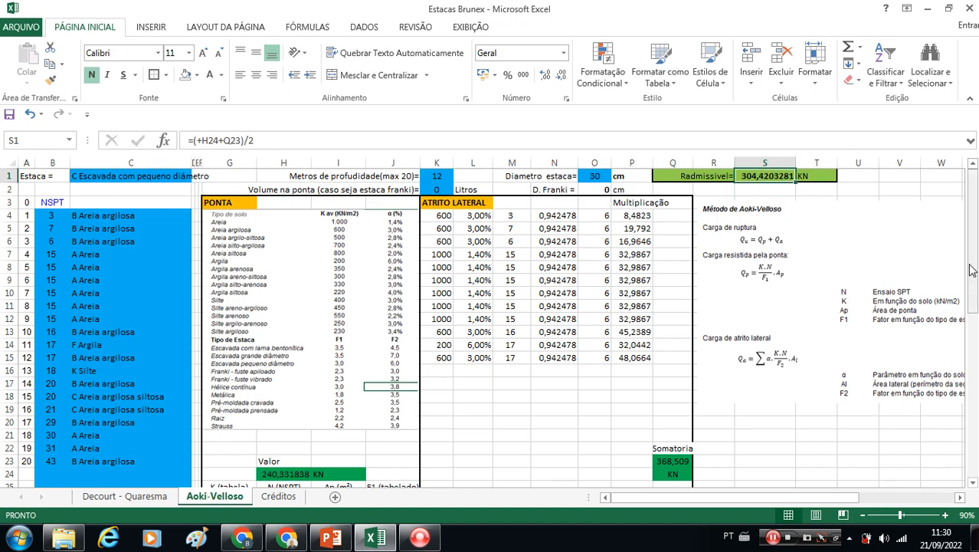
pyautogui.moveTo(971, 270)
pyautogui.mouseDown()
pyautogui.moveTo(974, 312)
pyautogui.moveTo(974, 273)
pyautogui.mouseUp()
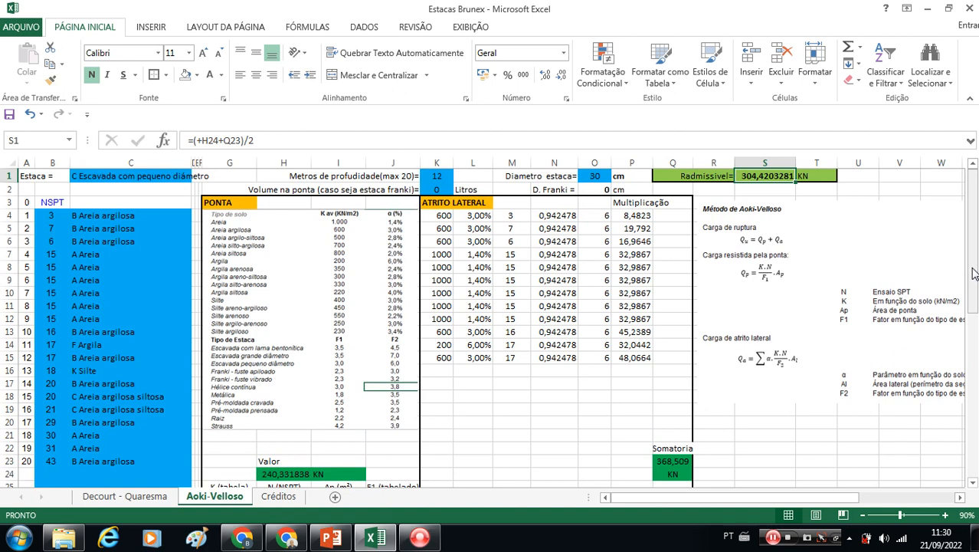